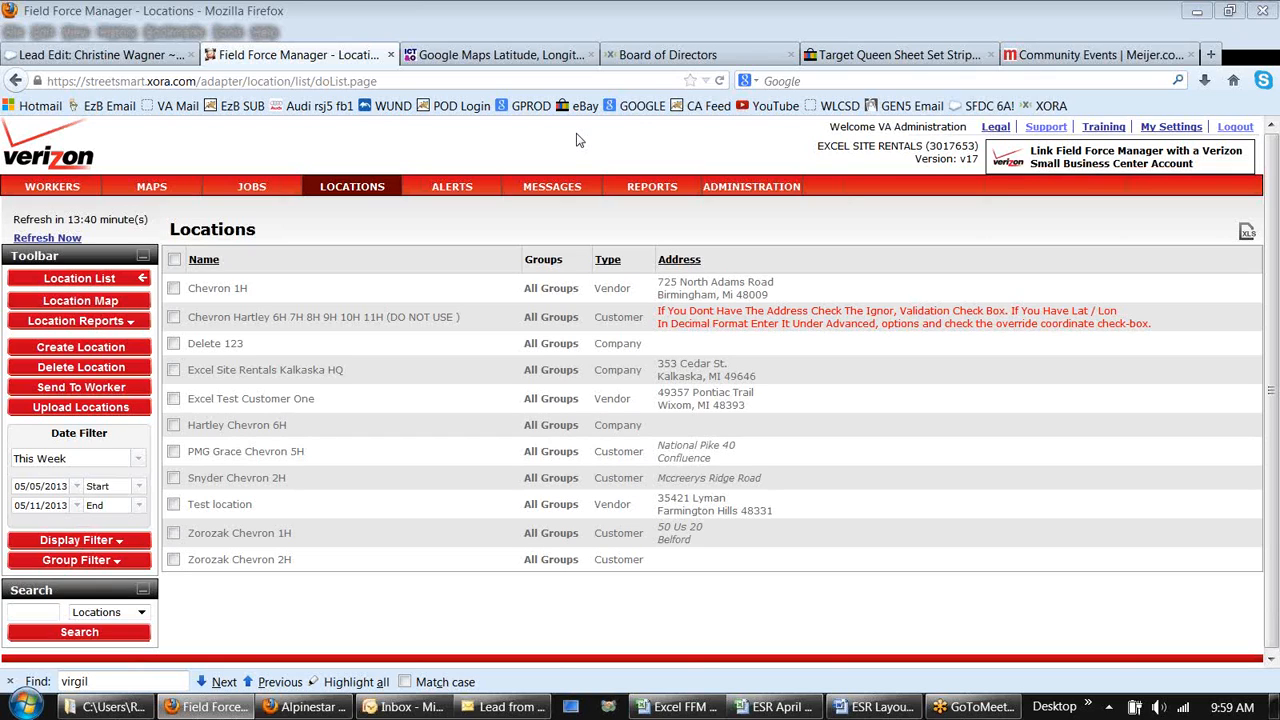
Step: Search the locations list for Hartley
left_click(370, 190)
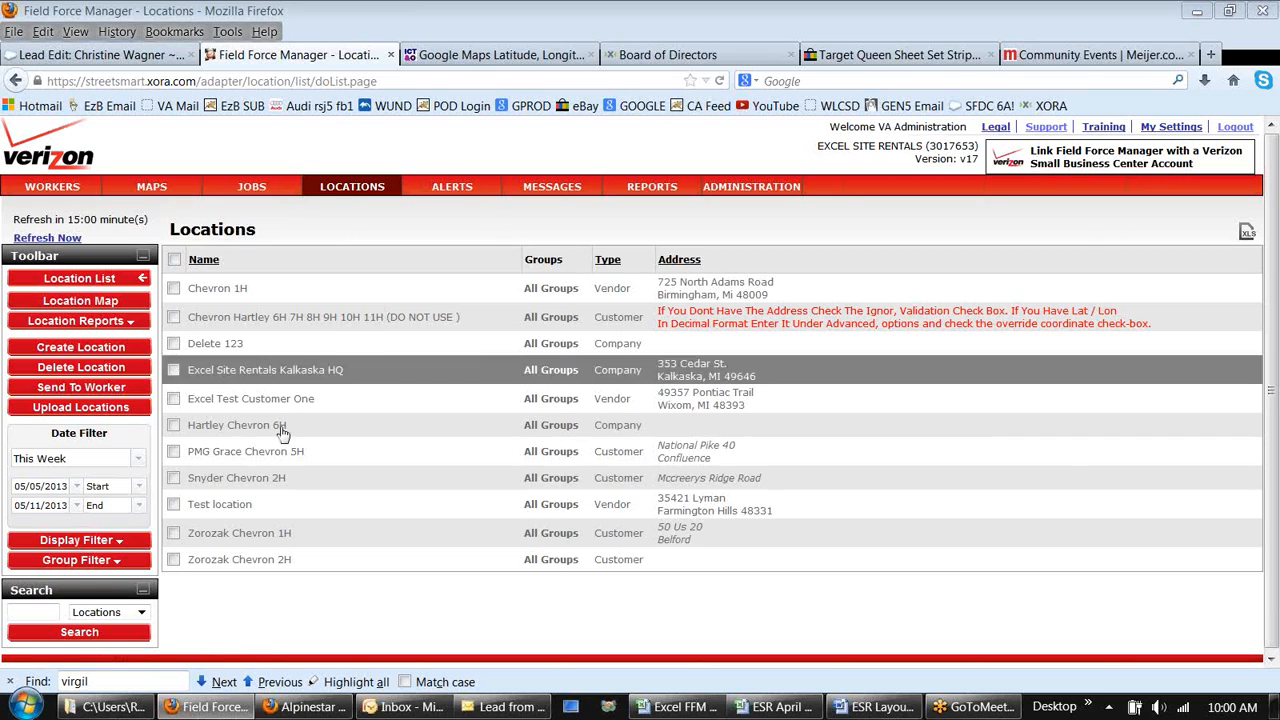
left_click(43, 610)
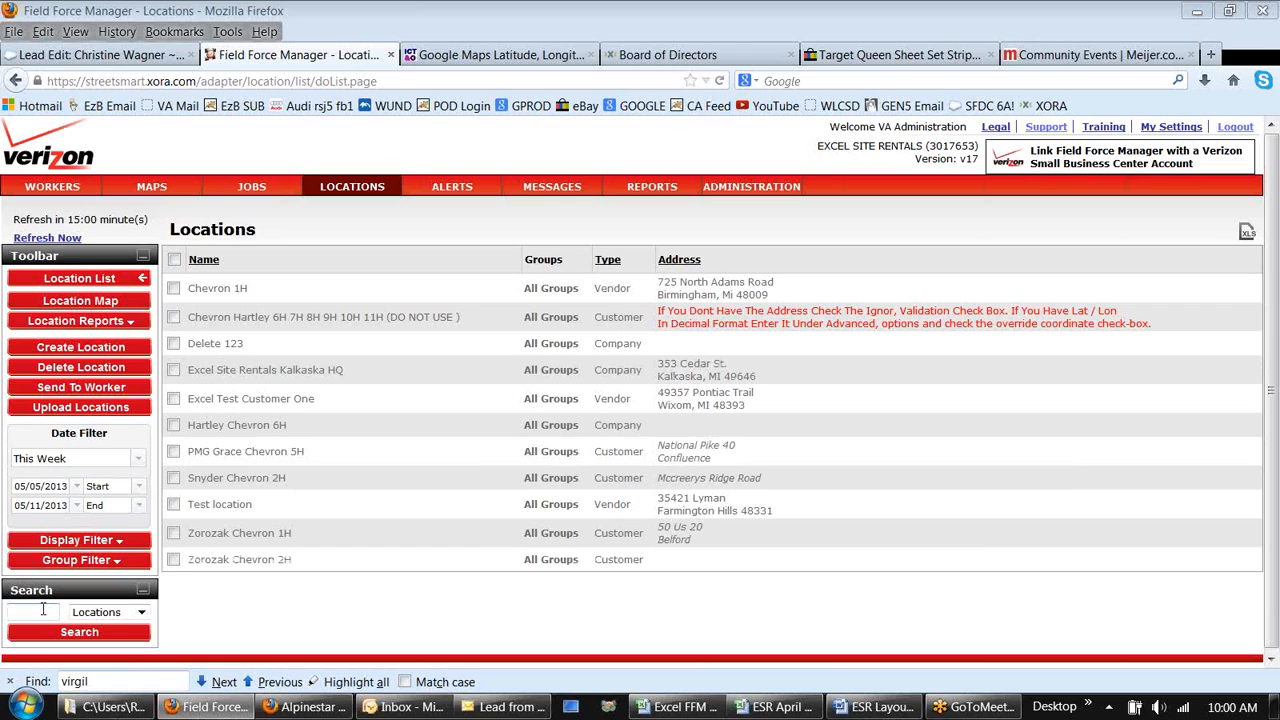
type("Har")
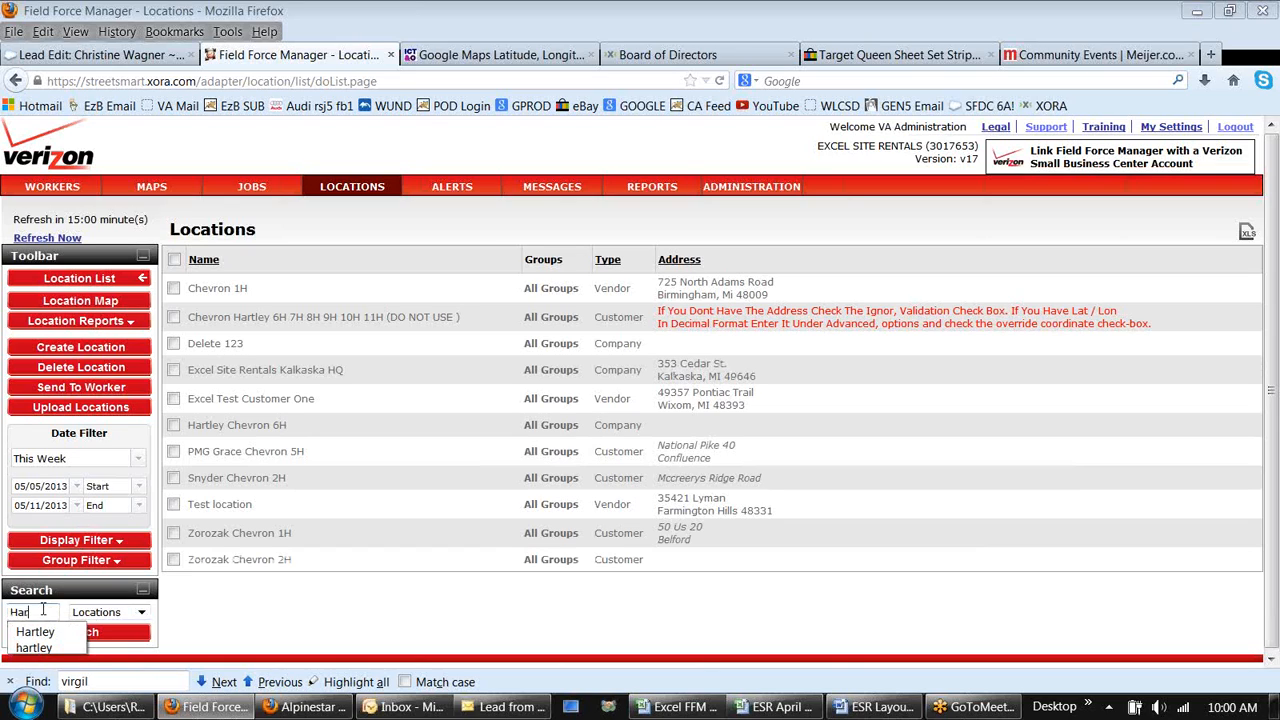
type("tley")
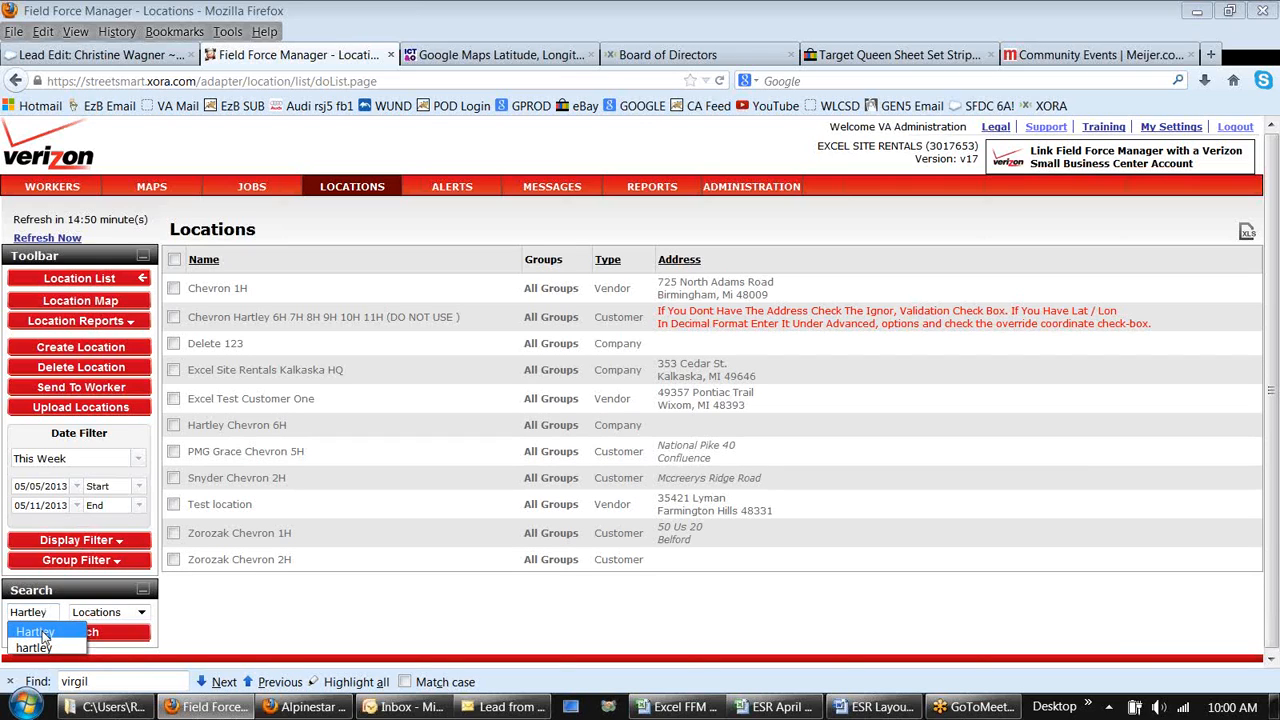
left_click(40, 632)
left_click(44, 637)
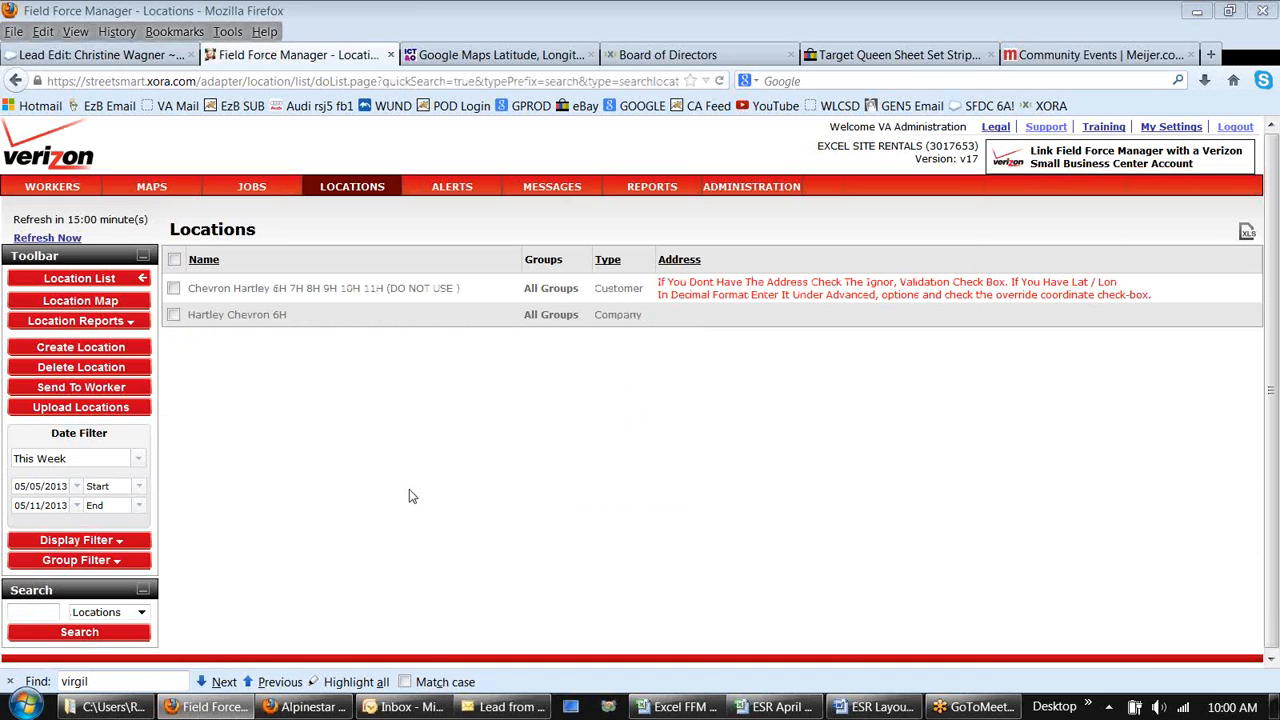
Step: Open a new location form and set its type to Customer
left_click(110, 350)
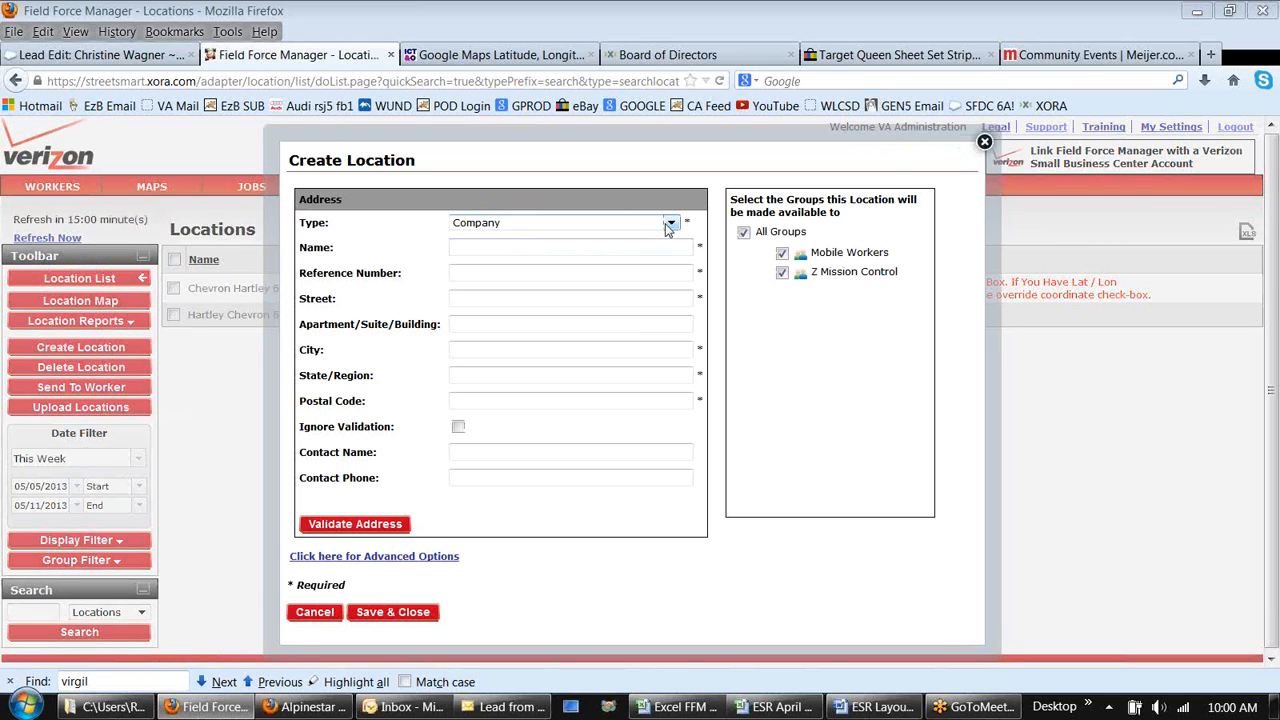
left_click(669, 222)
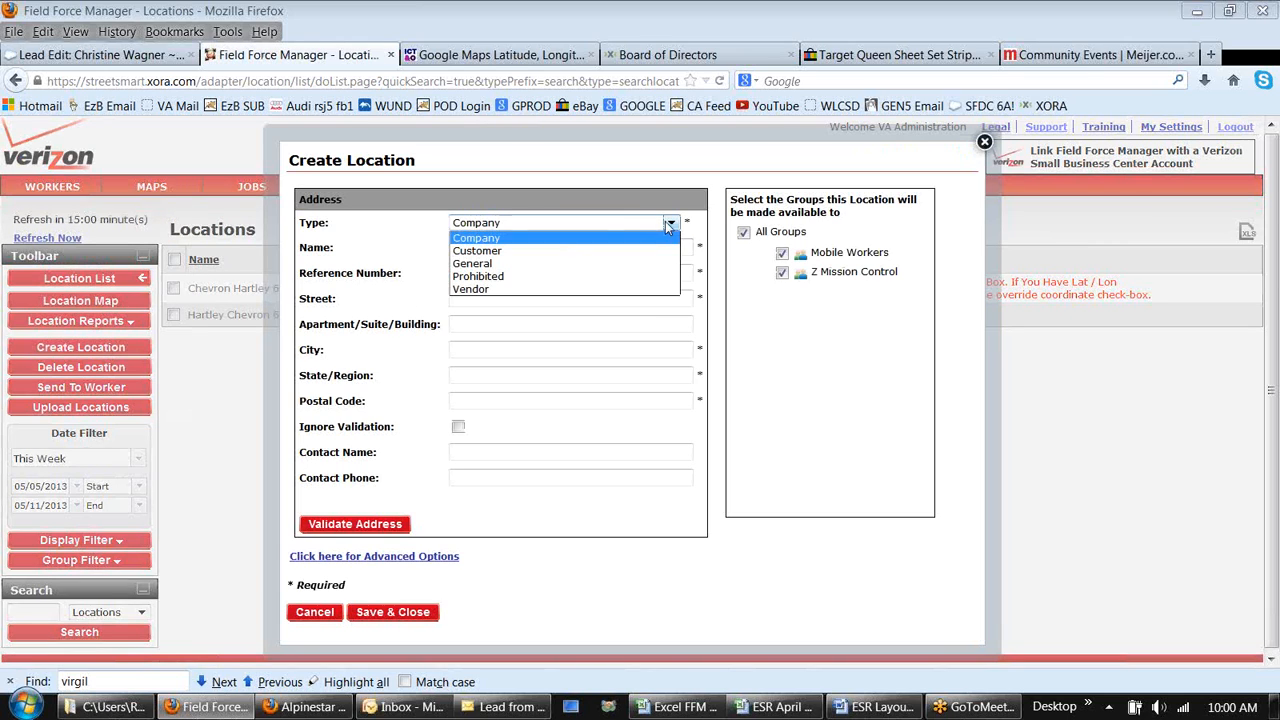
left_click(496, 252)
left_click(490, 248)
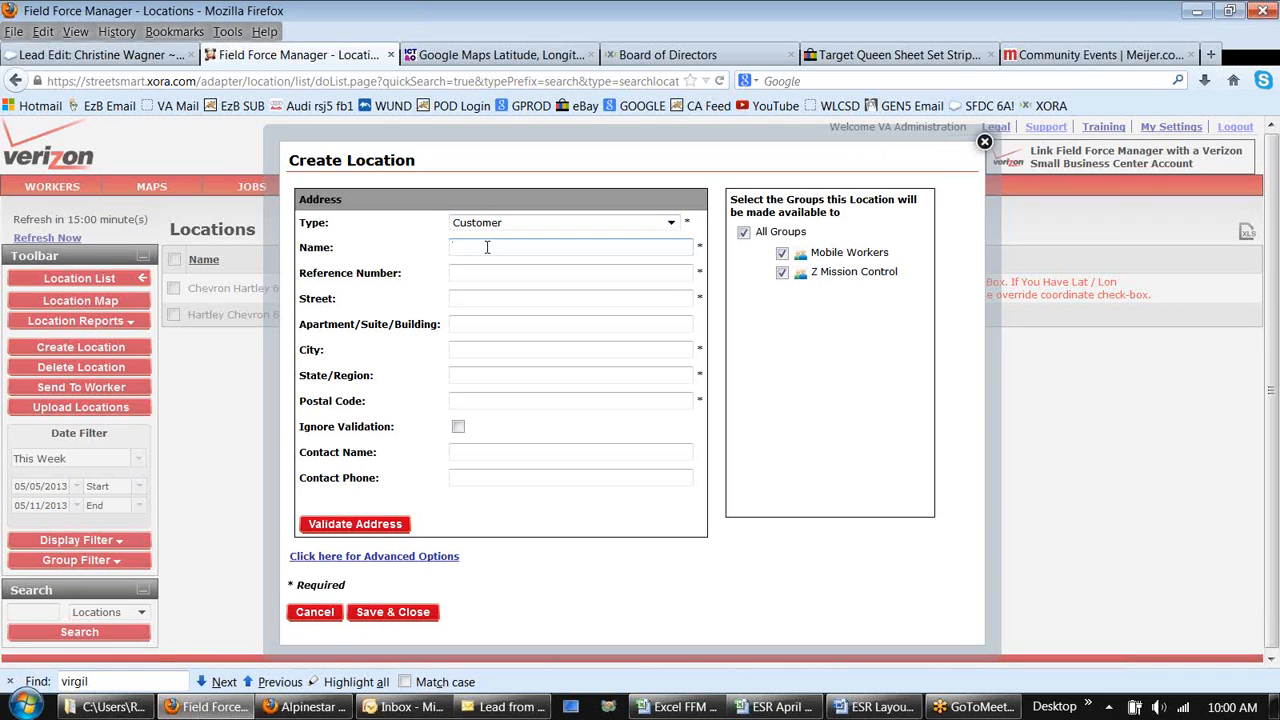
Step: Name the new location Chevron Chevron 1H
type("Chevron")
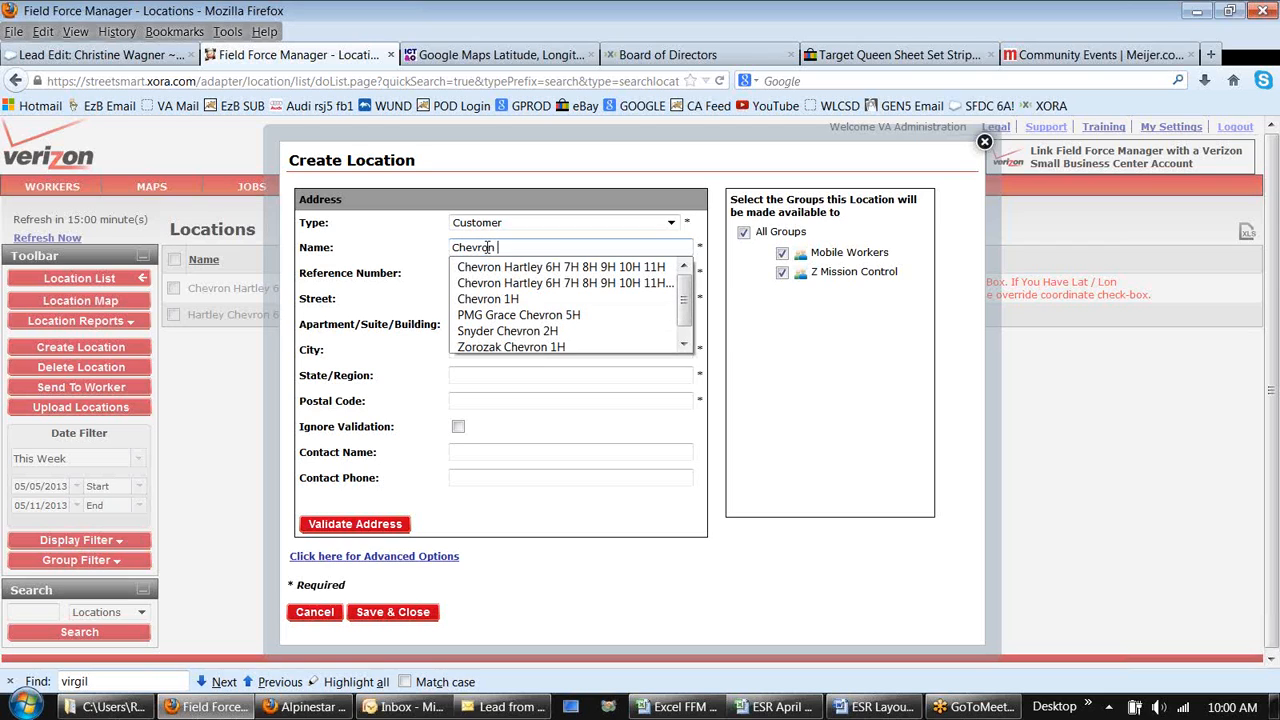
type(" Che")
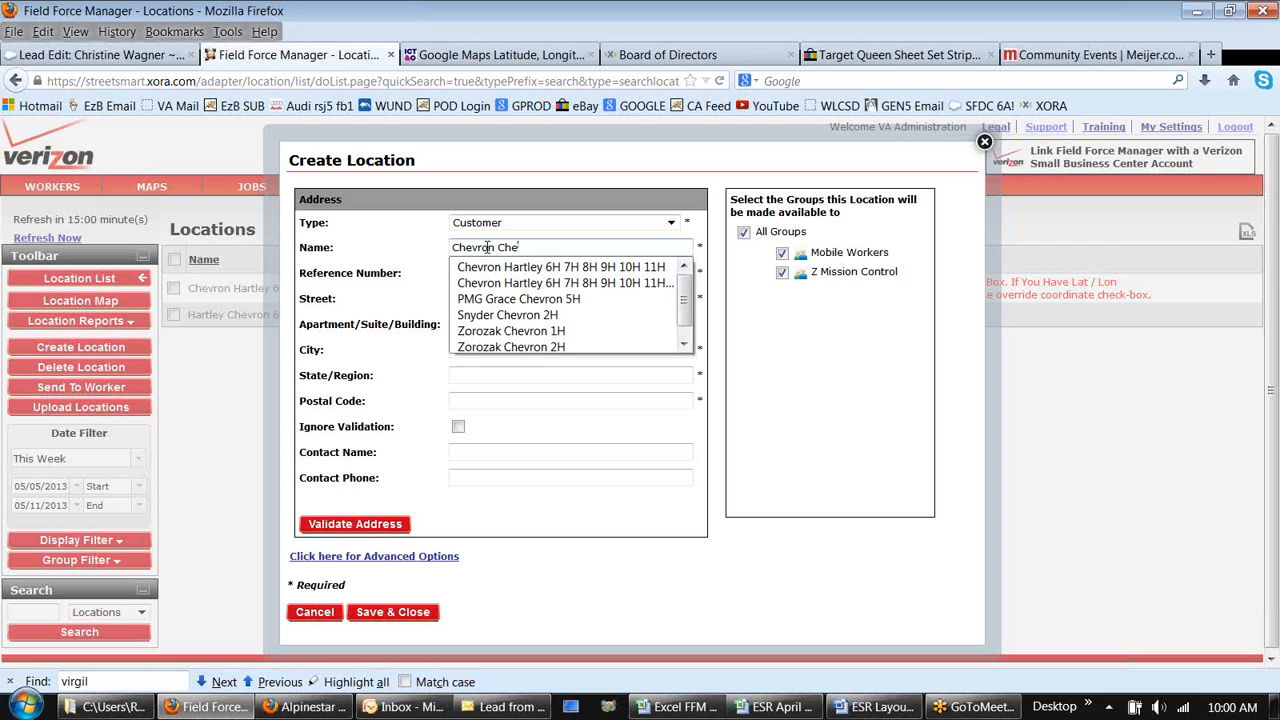
type("vron 1H")
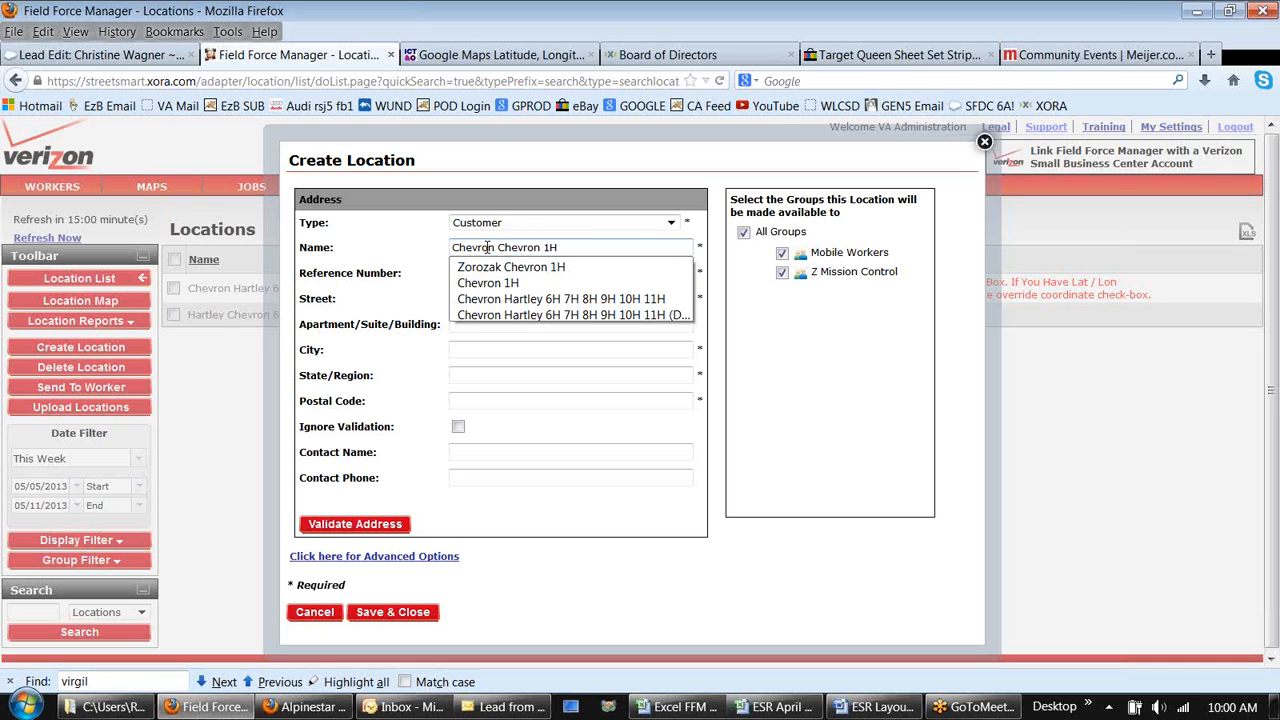
left_click(566, 248)
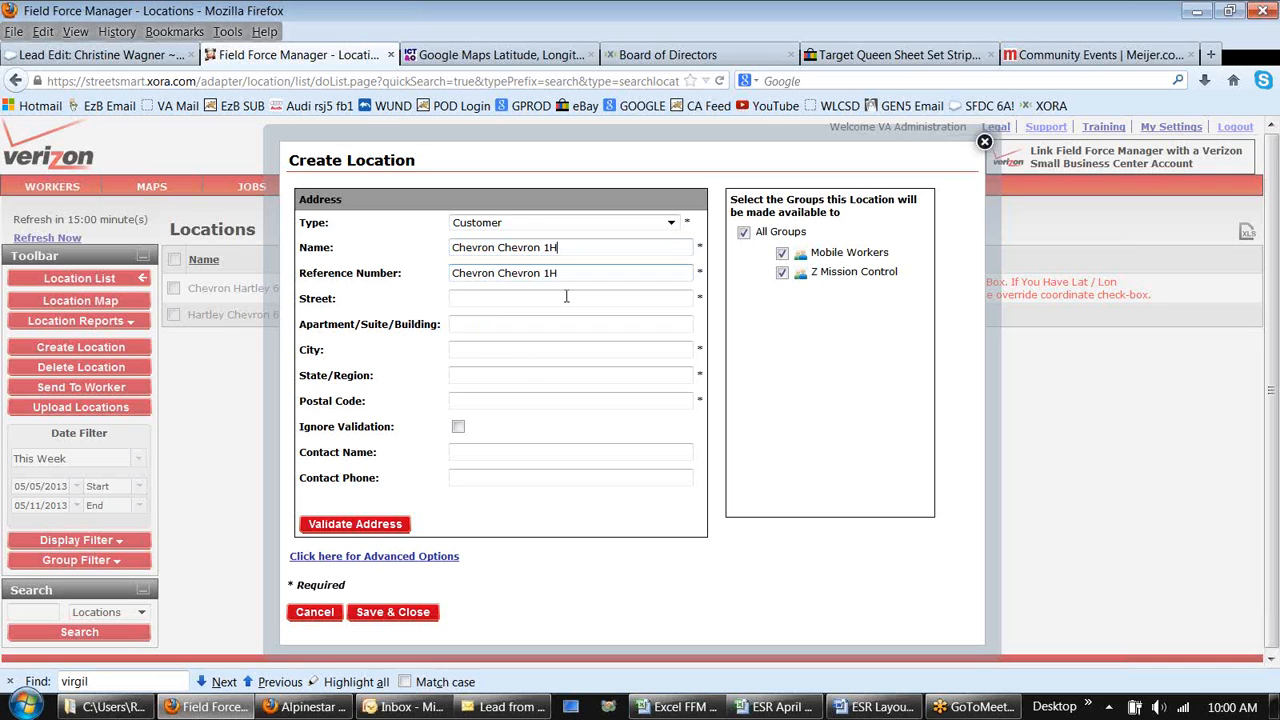
Step: Show advanced options, tick the work zone's Override Coordinates, and cancel the new location
left_click(440, 558)
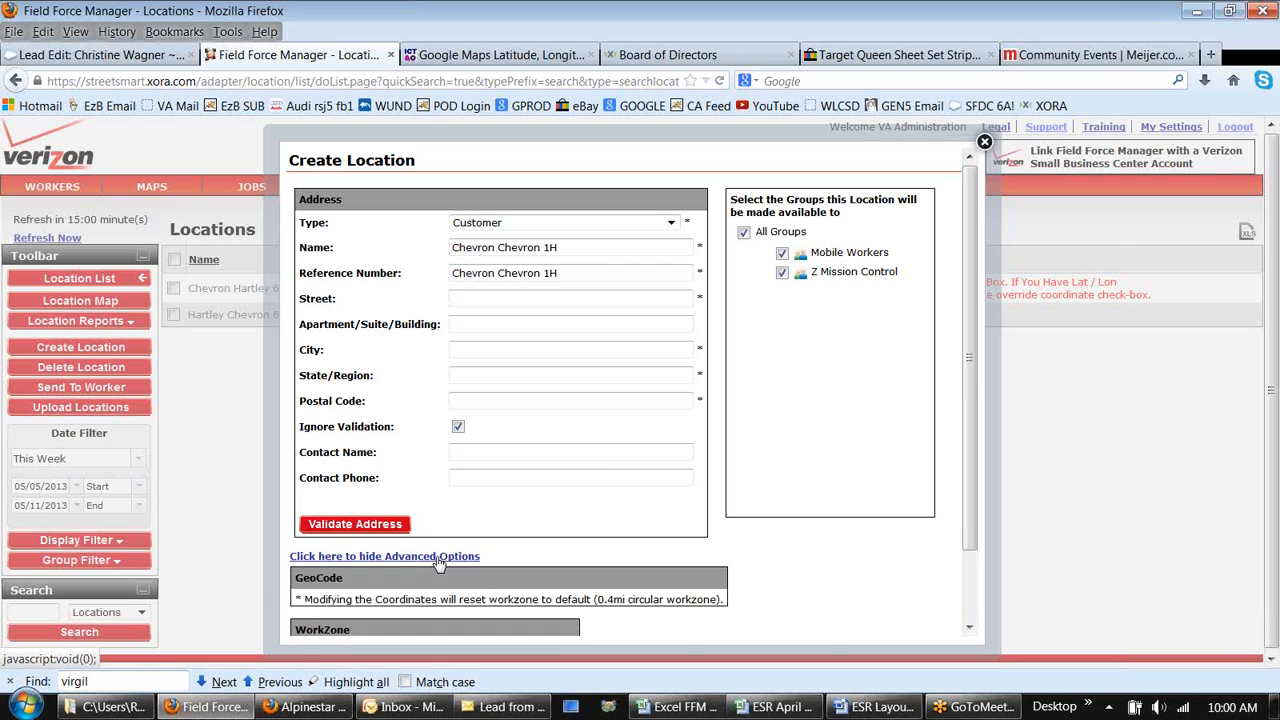
left_click(970, 629)
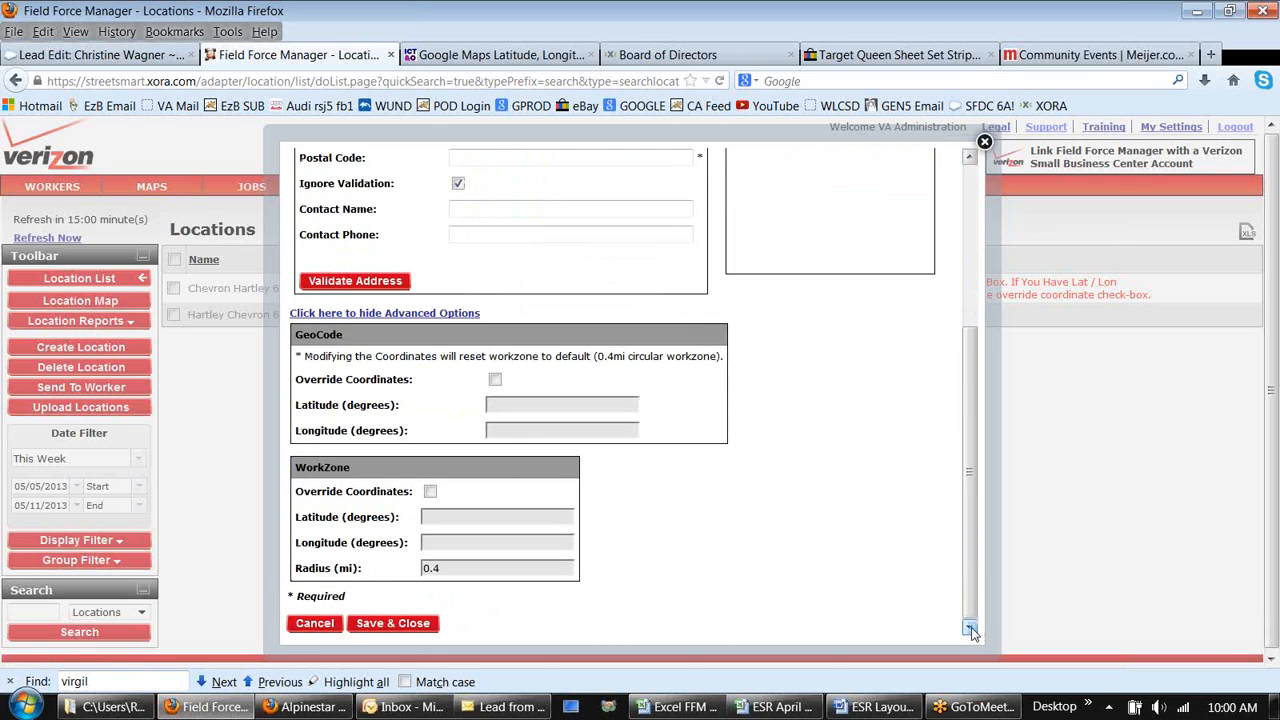
left_click(430, 492)
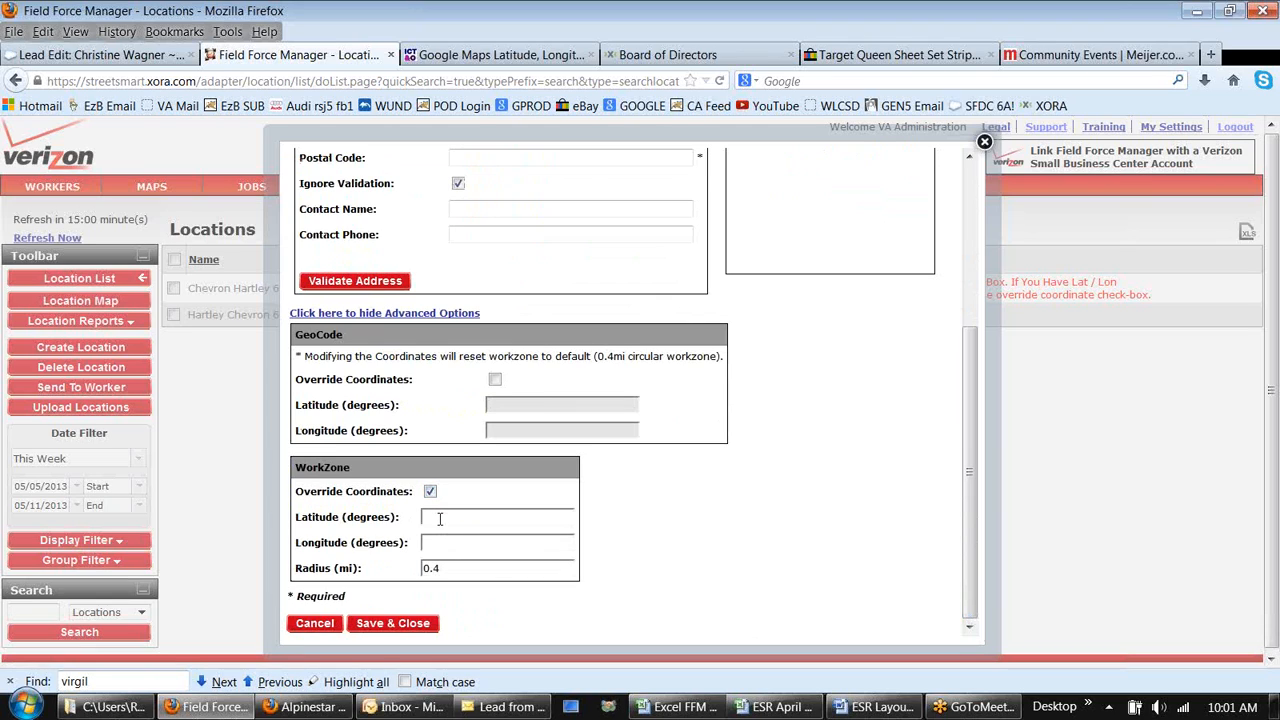
left_click(310, 625)
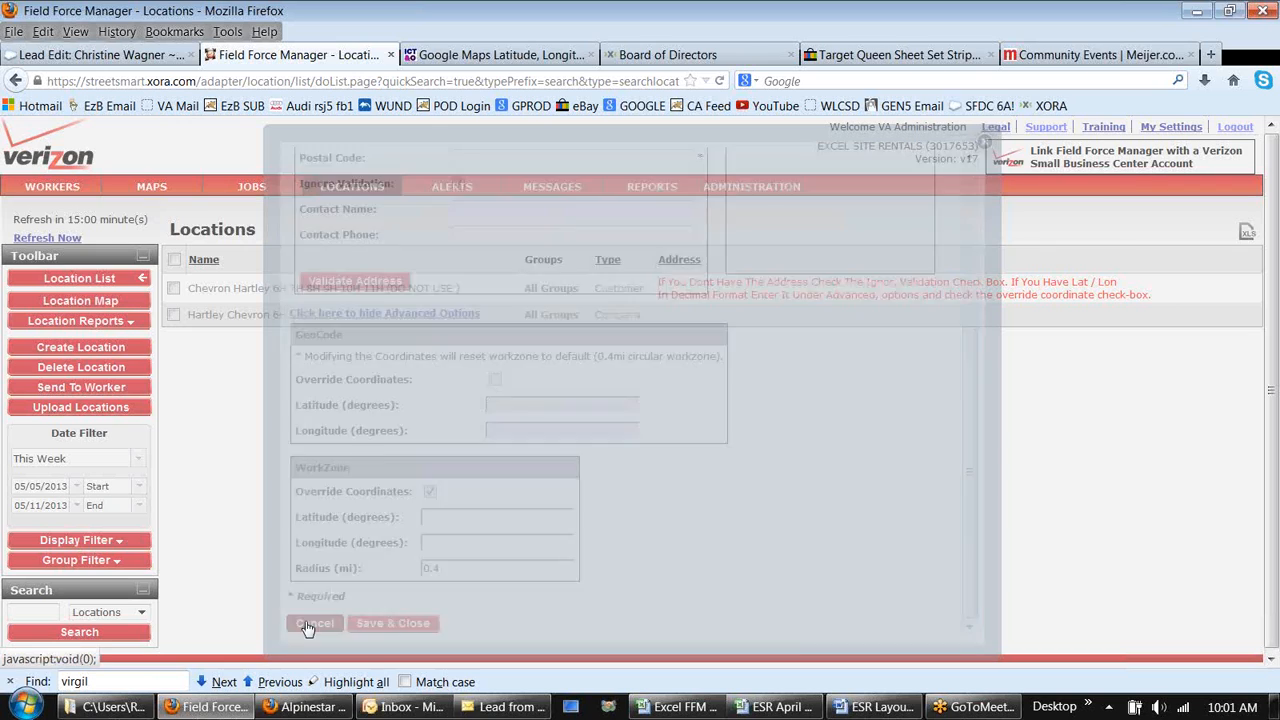
Step: Start a MOVE EQUIPMENT ESR job for the Hartley Chevron 6H location
left_click(268, 327)
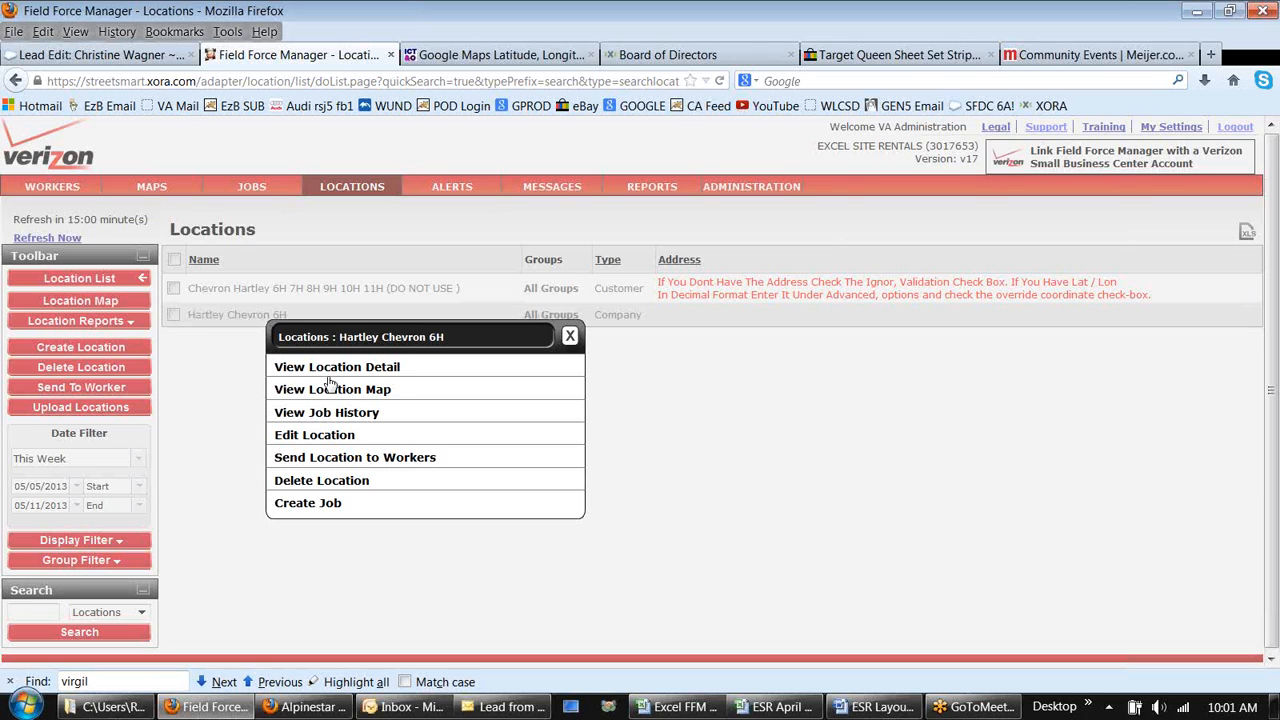
left_click(368, 509)
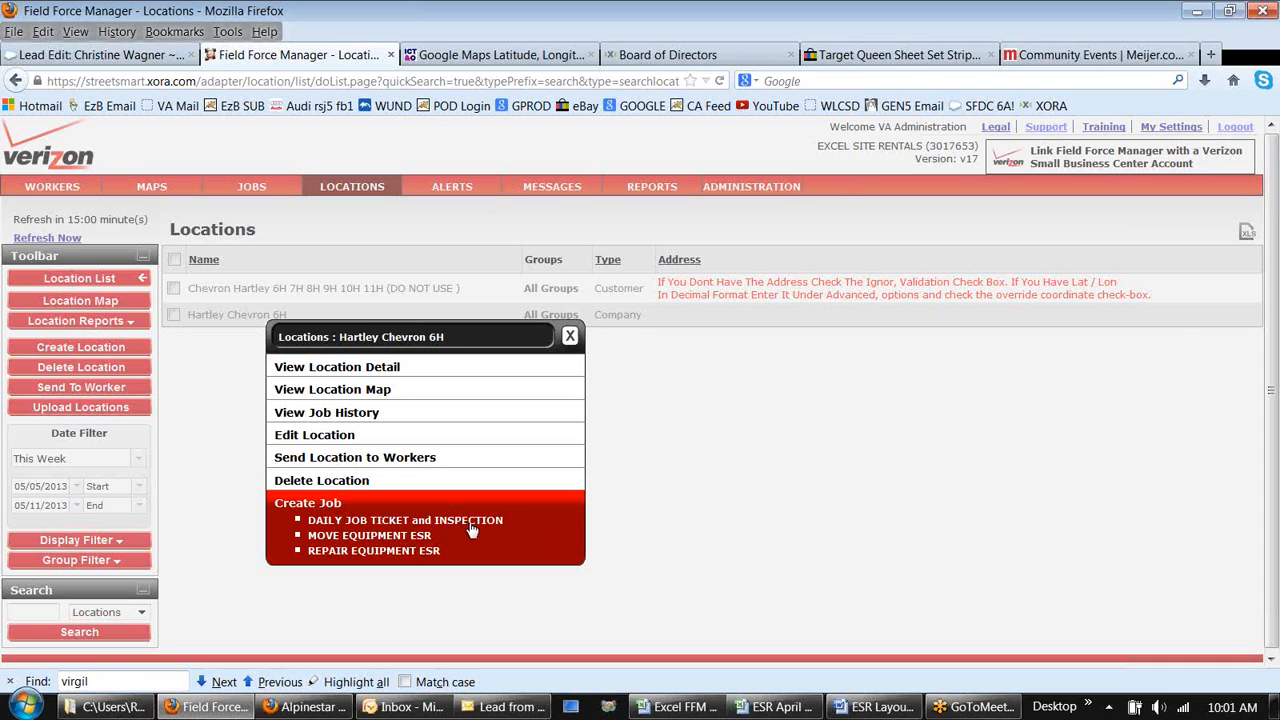
left_click(384, 538)
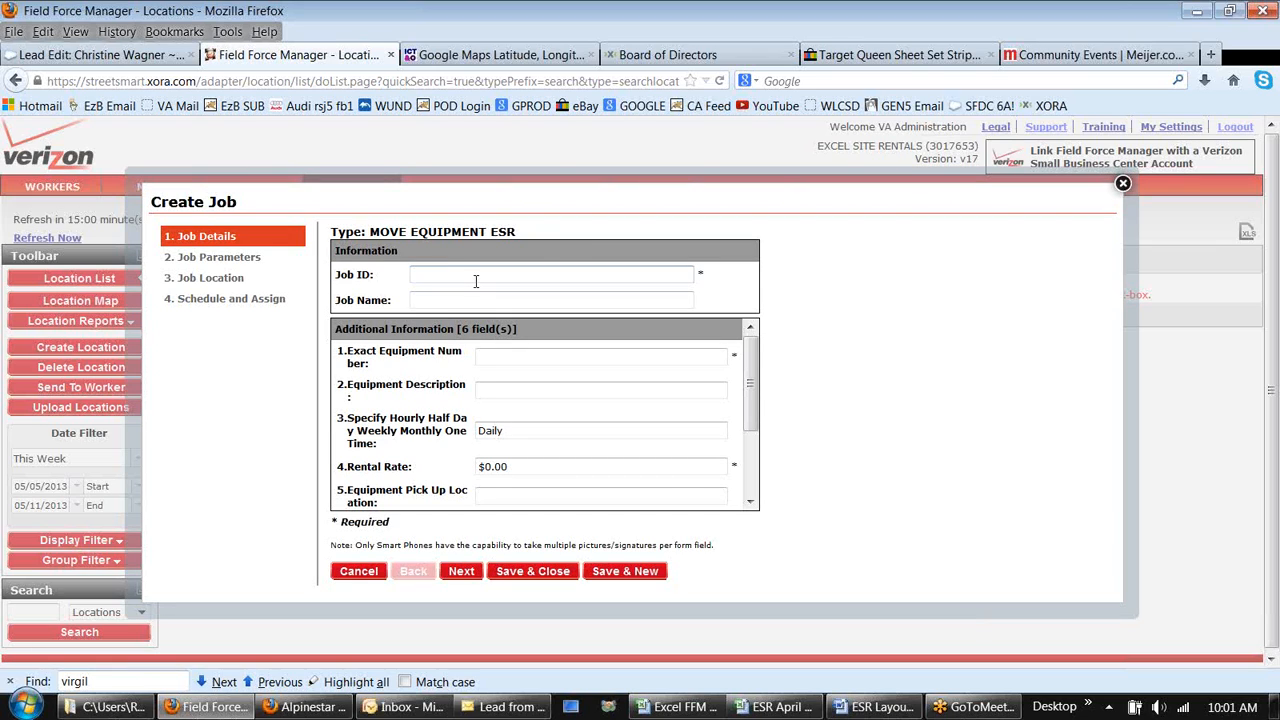
Step: Enter Move MVT2 to Chevron Hartley VA as the job ID and job name
type("Move")
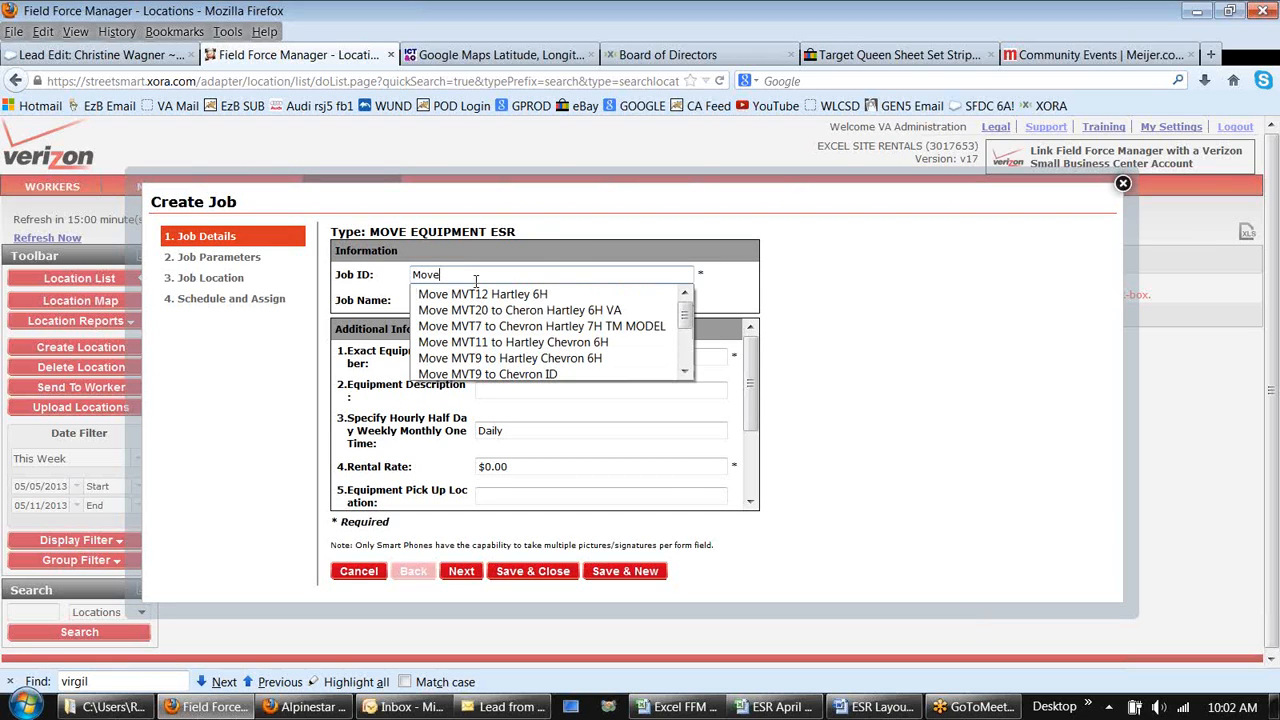
type(" MVT2")
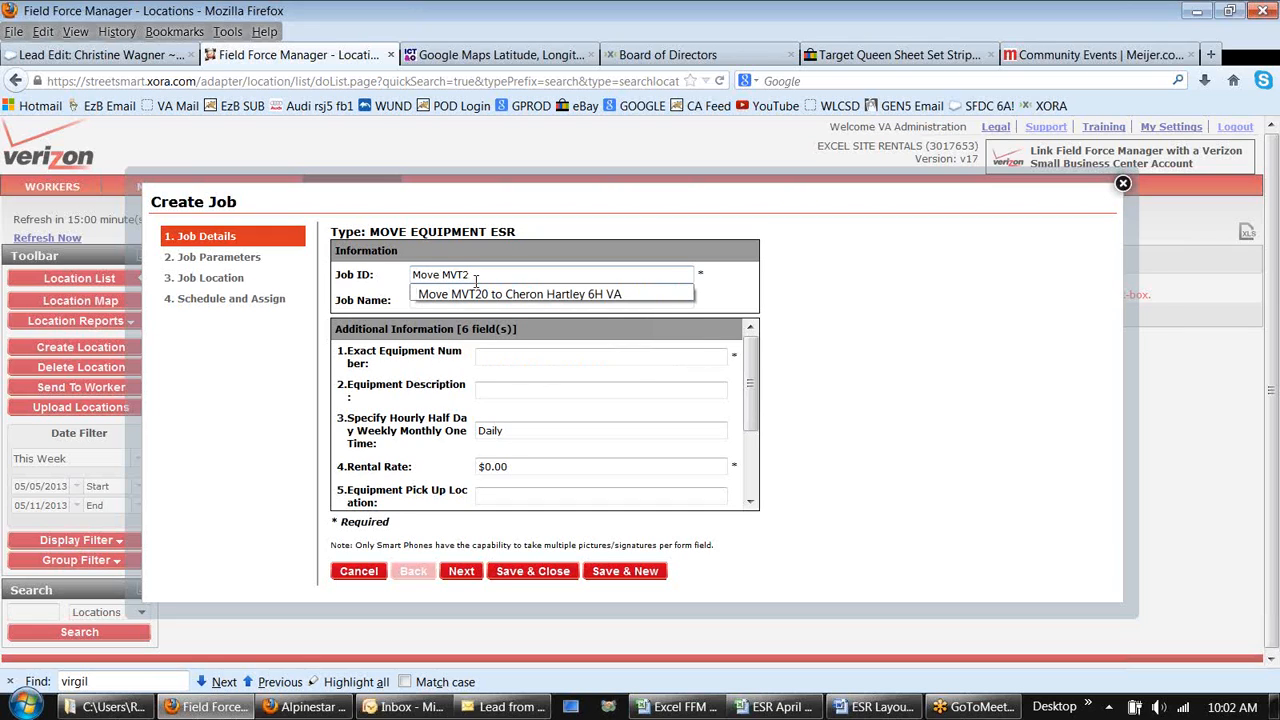
type(" to")
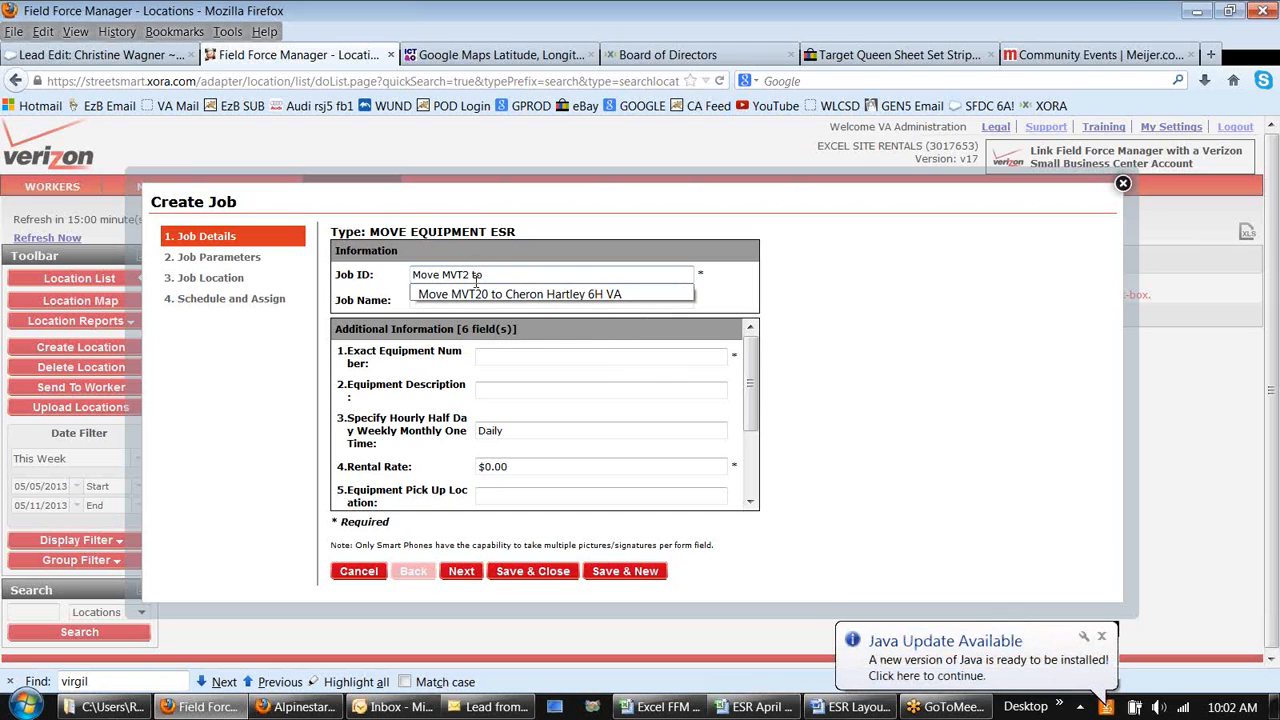
type(" Chevron H")
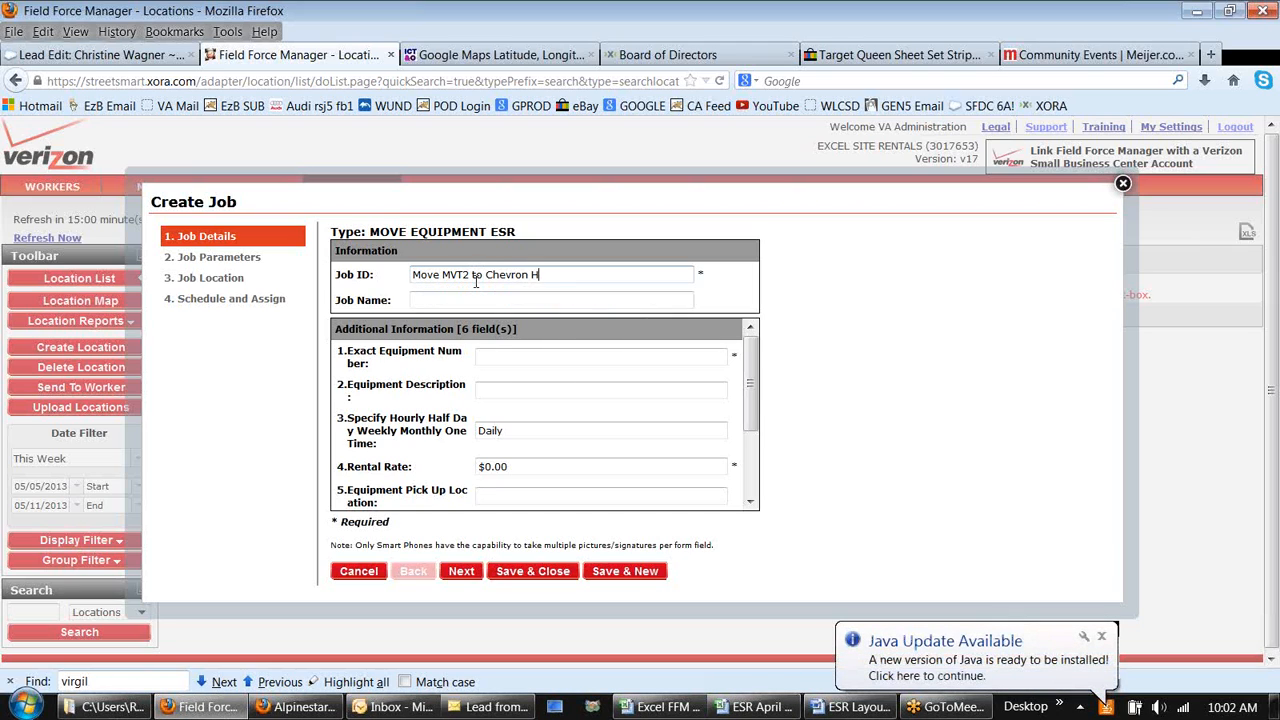
type("art")
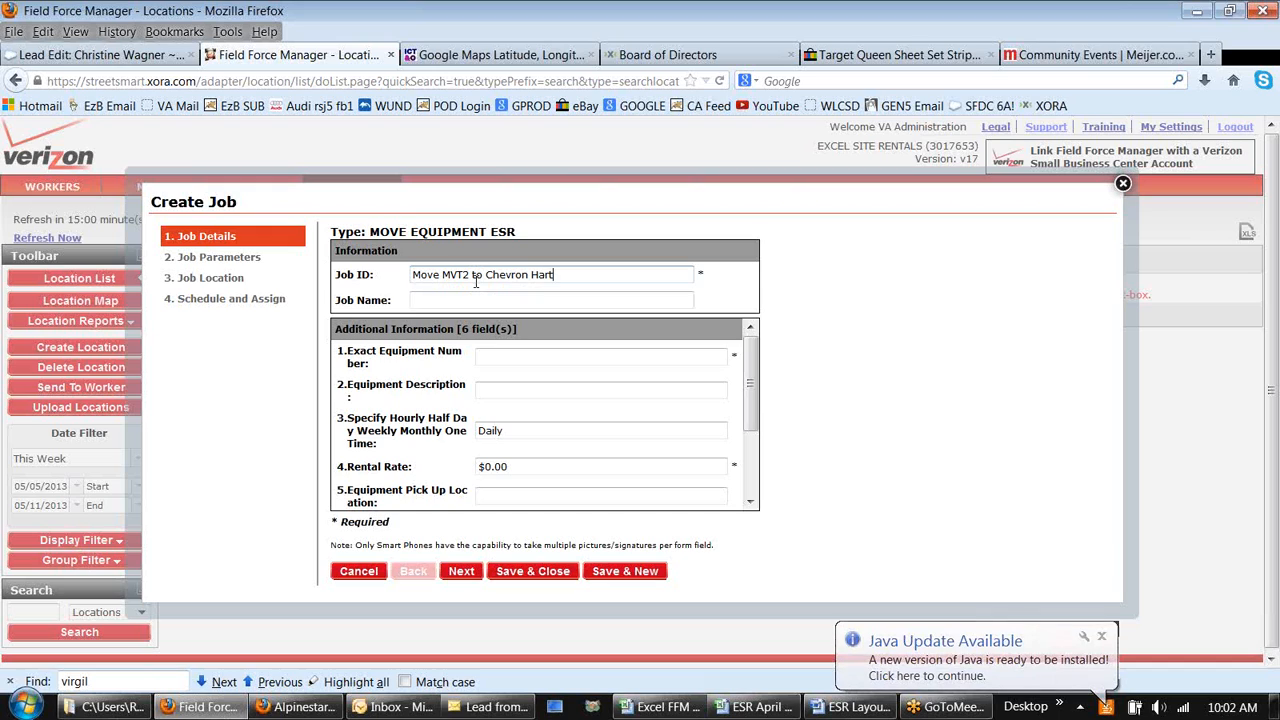
type("ley")
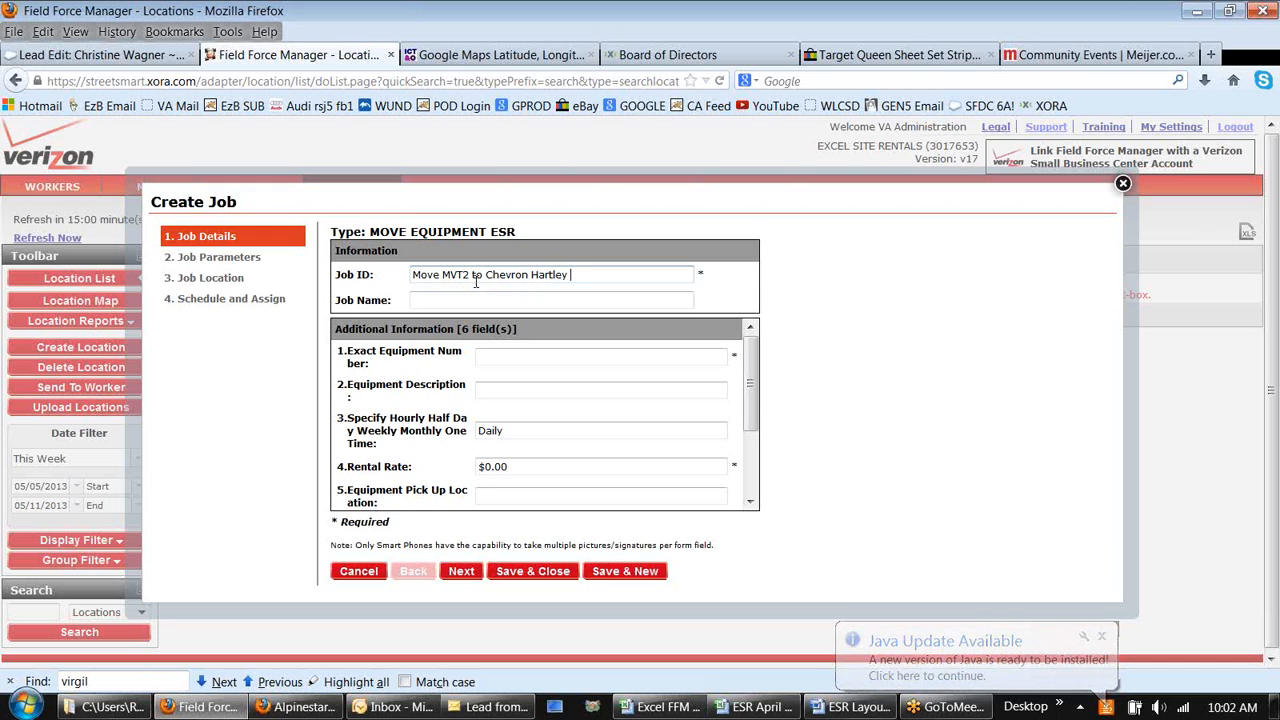
type(" VA")
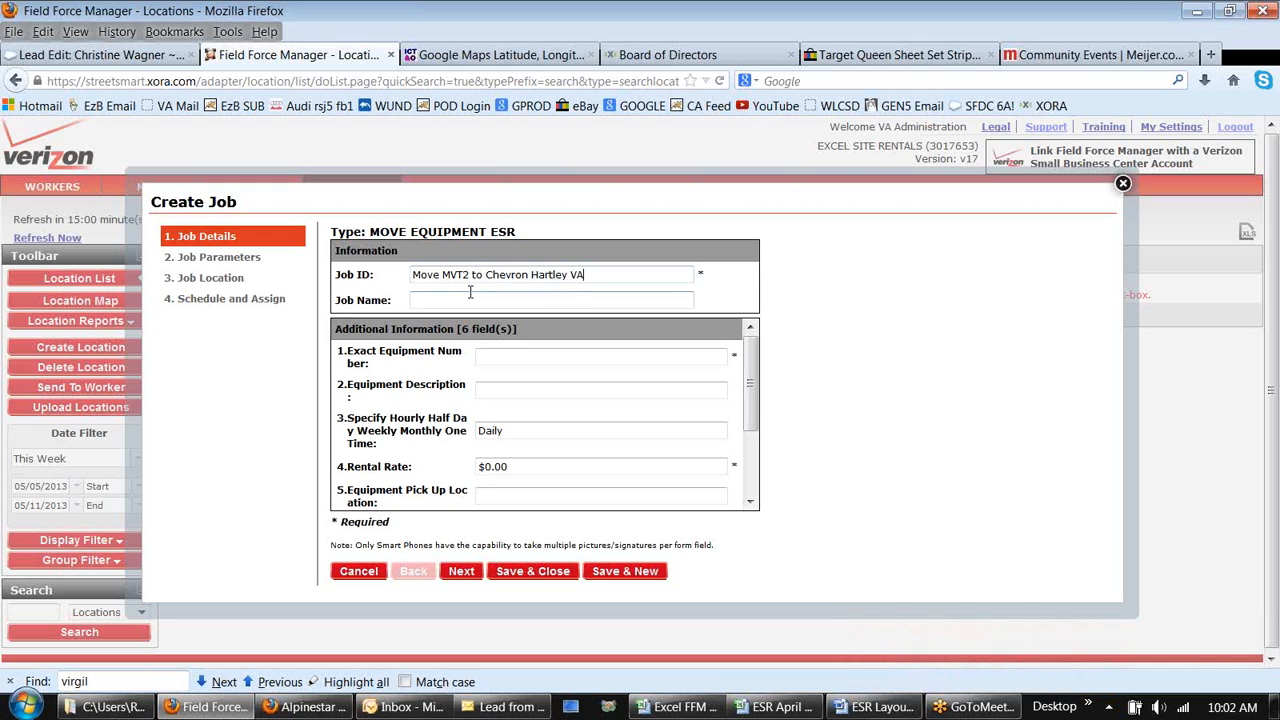
left_click(472, 294)
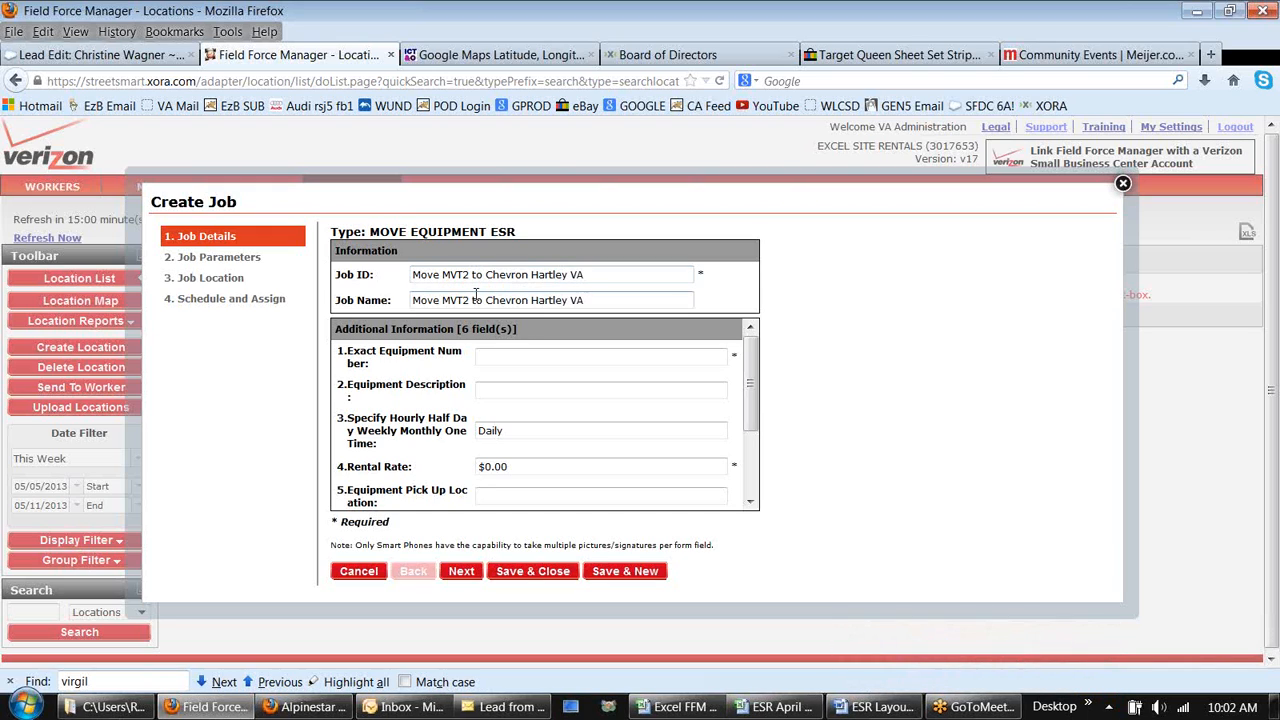
Step: Set the exact equipment number to MVT2 and the equipment description to Minvac trailer
left_click(533, 356)
type("MV")
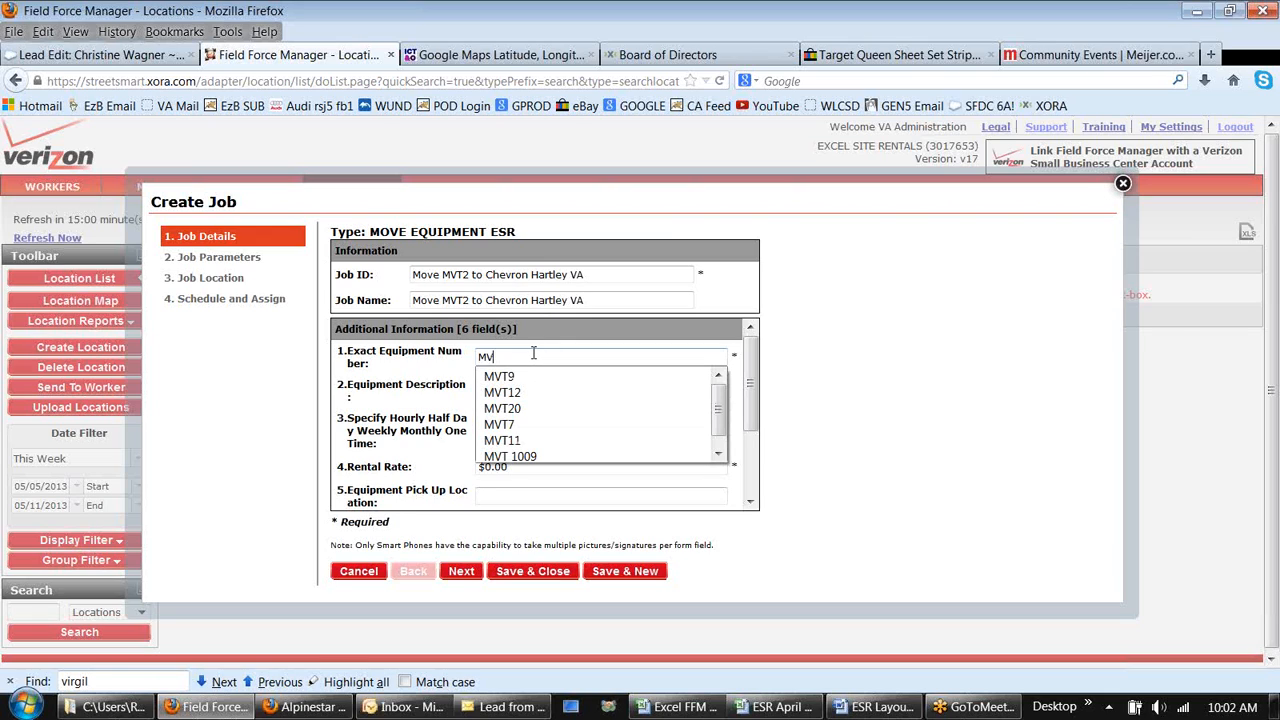
type("T2")
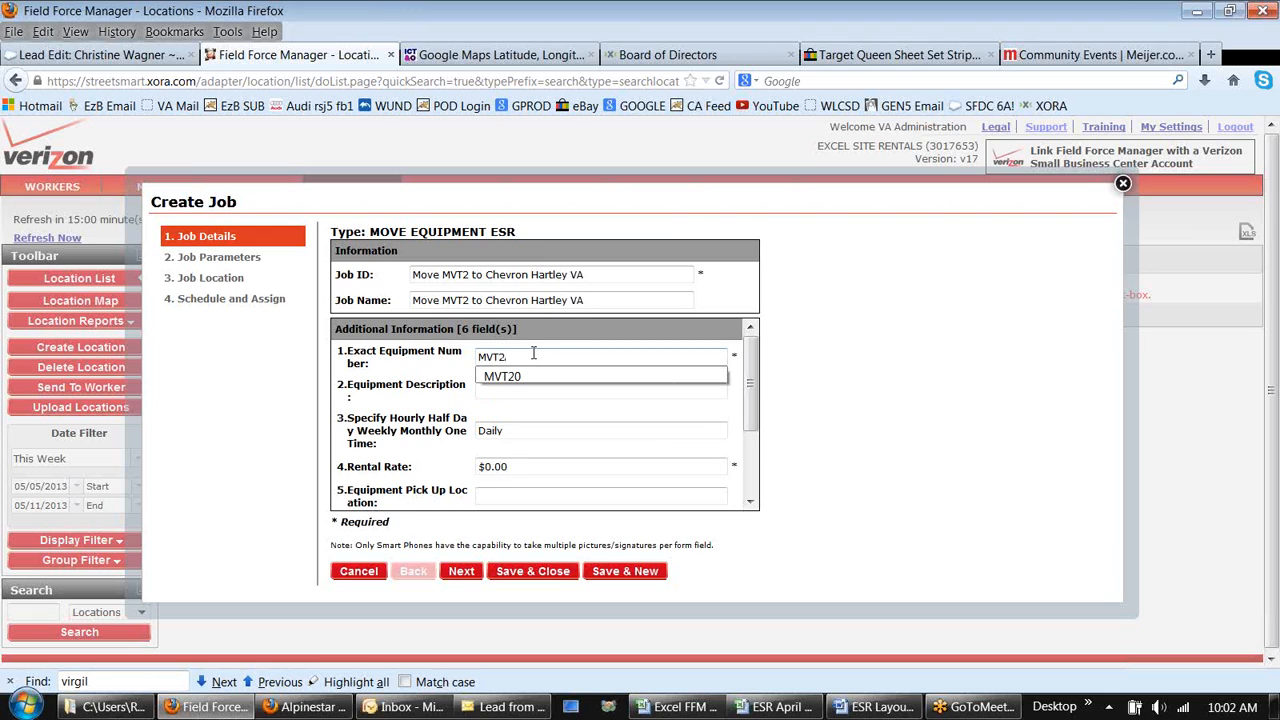
left_click(533, 353)
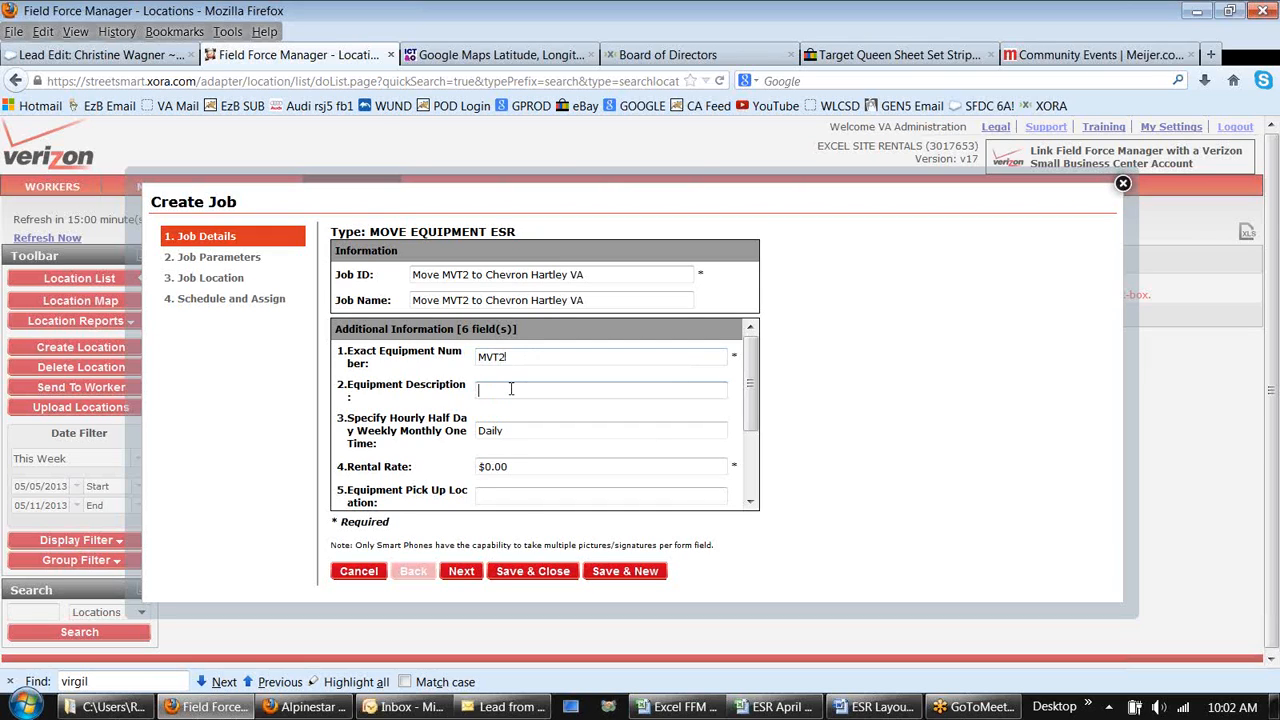
left_click(511, 388)
type("Min")
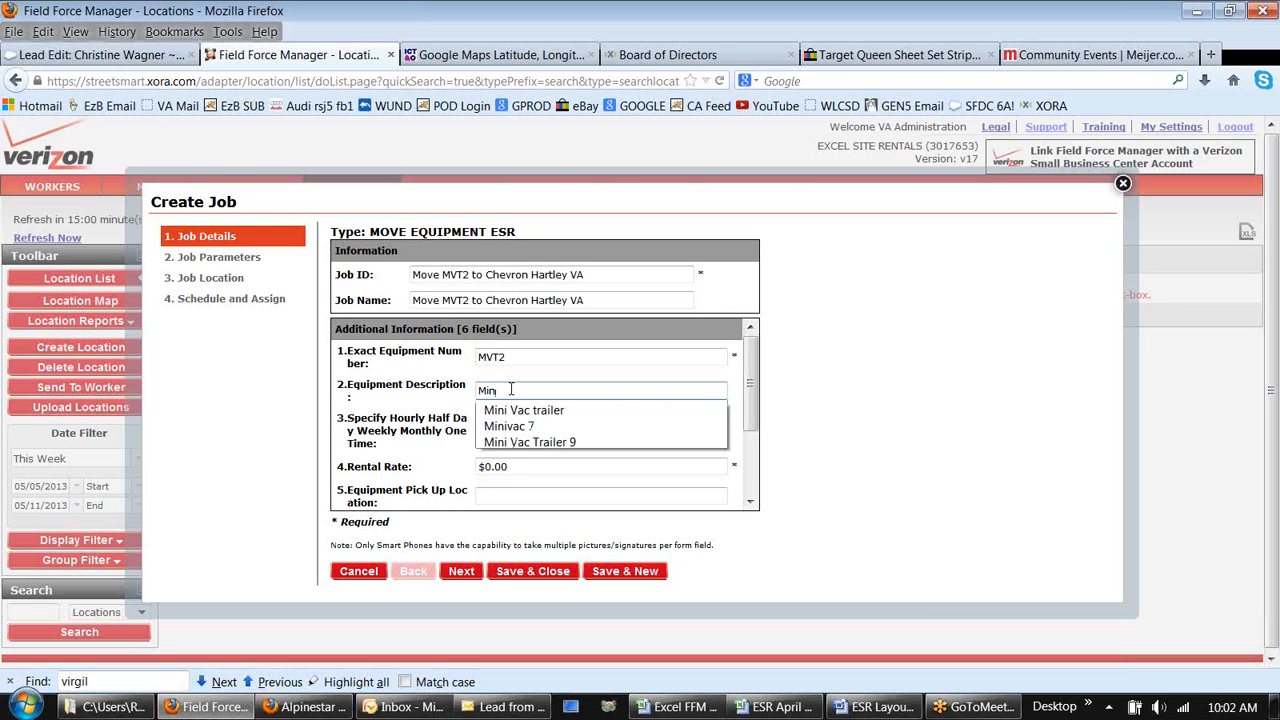
type("vac")
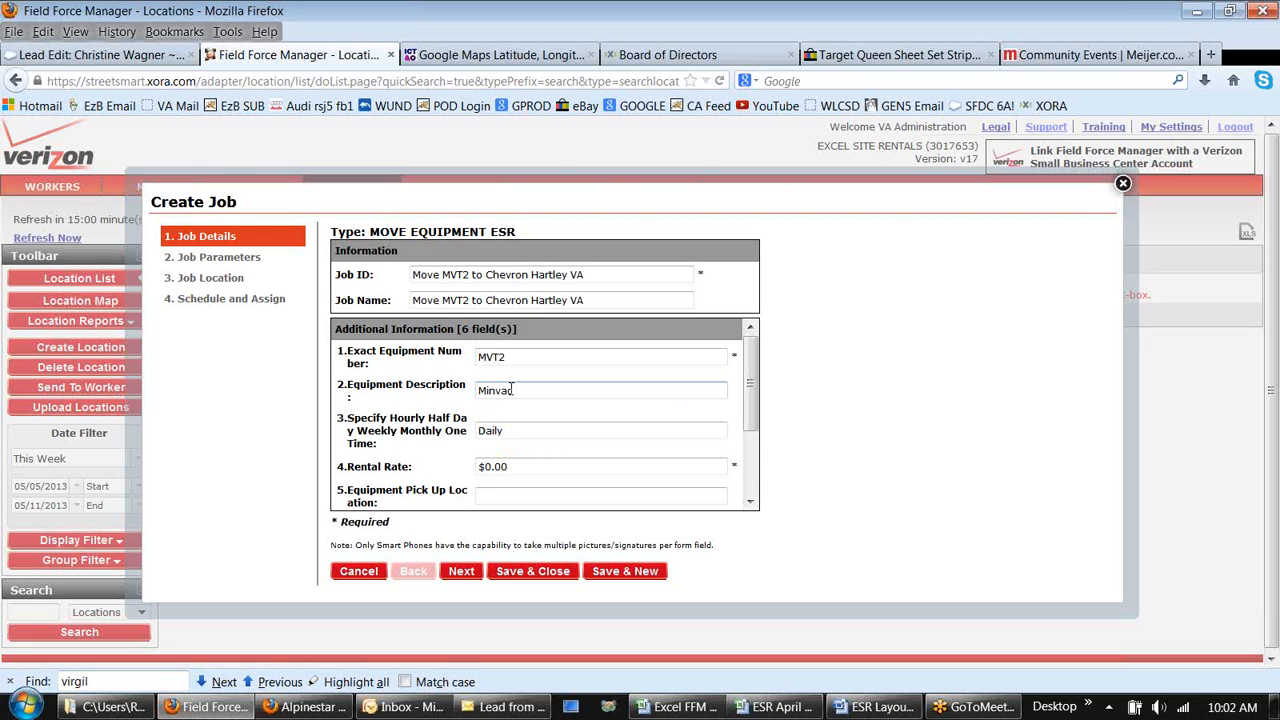
type(" trailer")
left_click(543, 436)
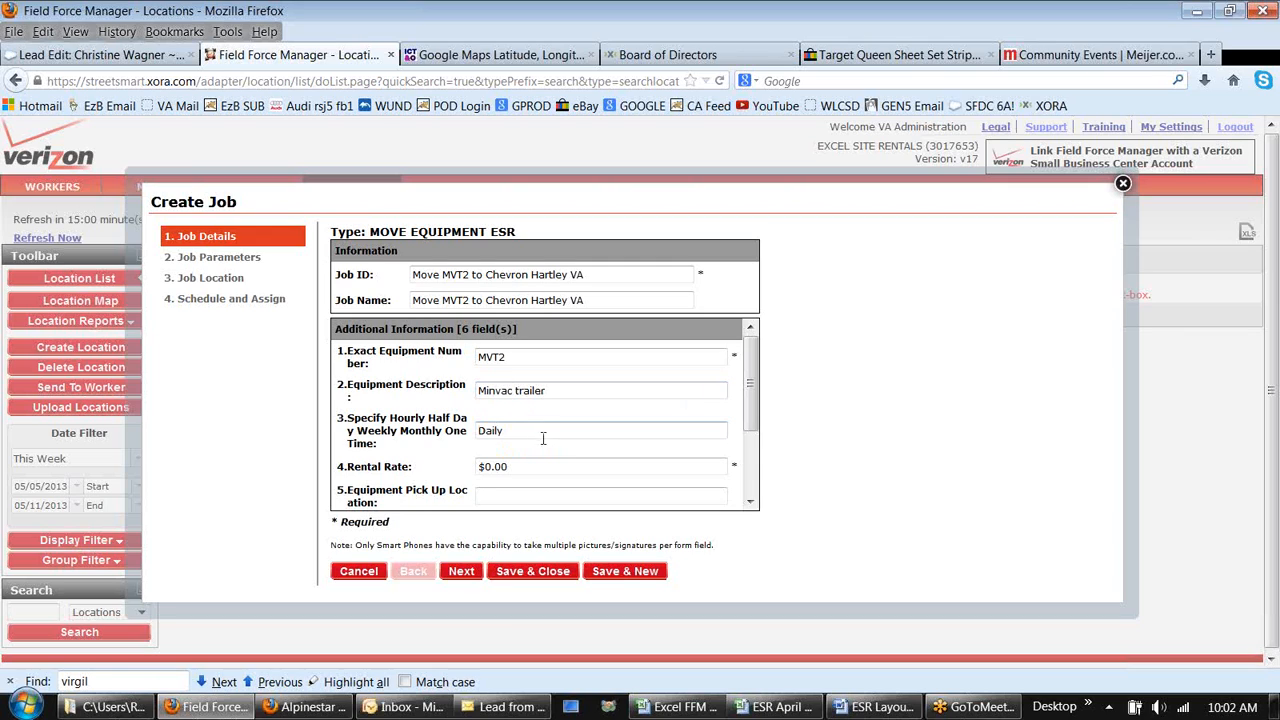
Step: Set the rental rate to 550.00
left_click(528, 465)
key("BackSpace")
key("BackSpace")
key("BackSpace")
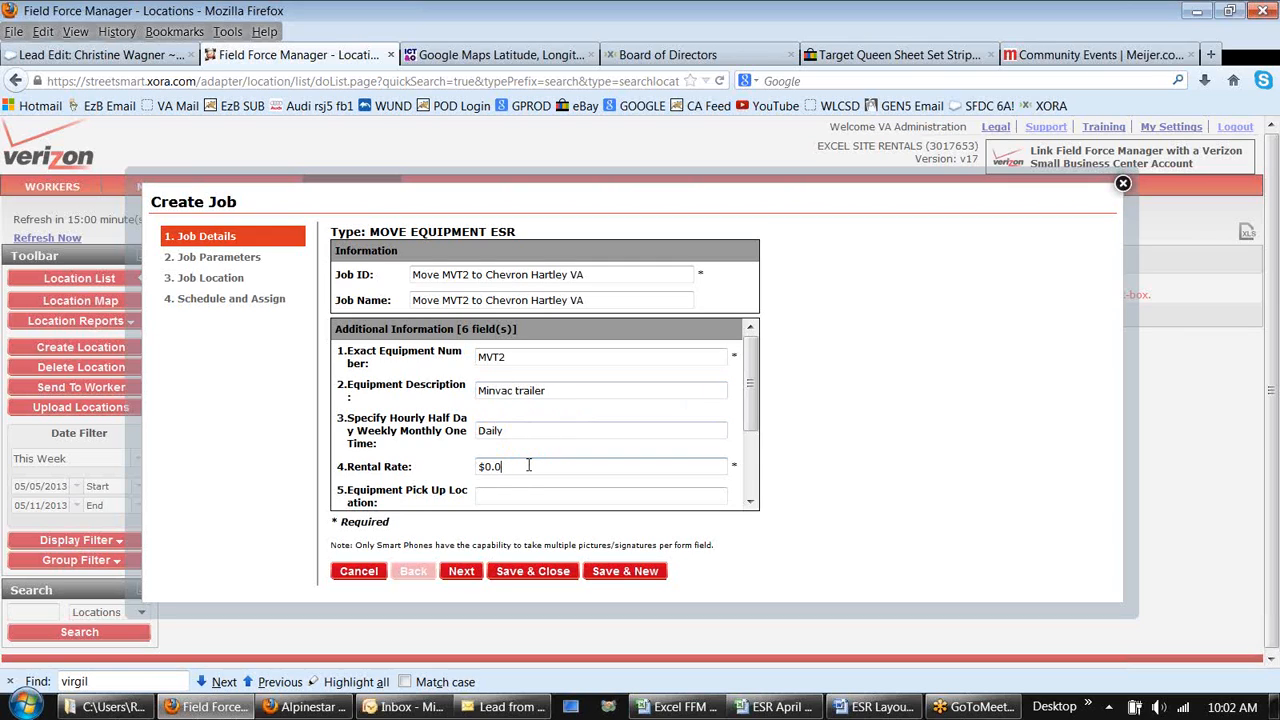
key("BackSpace")
key("BackSpace")
type("550.00")
left_click(512, 496)
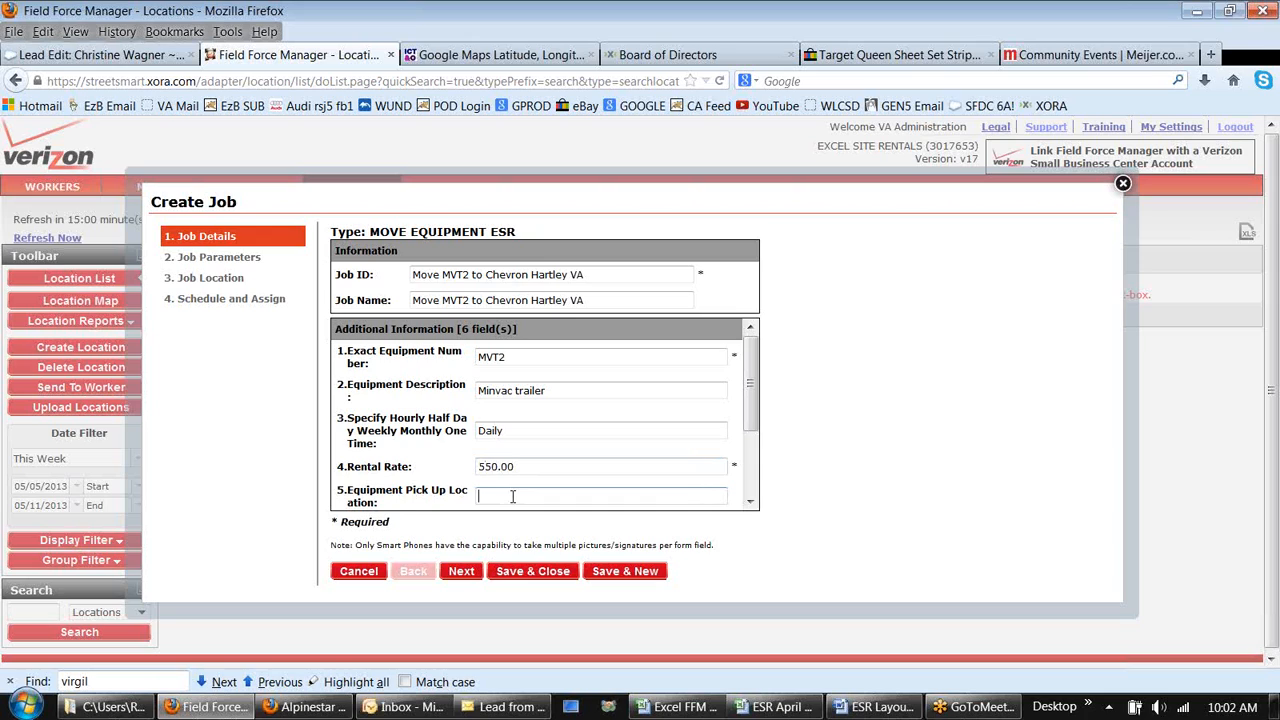
Step: Set the equipment pick-up location to Chevron 1 H - SE corner of site and advance to the scheduling page
type("Chevron")
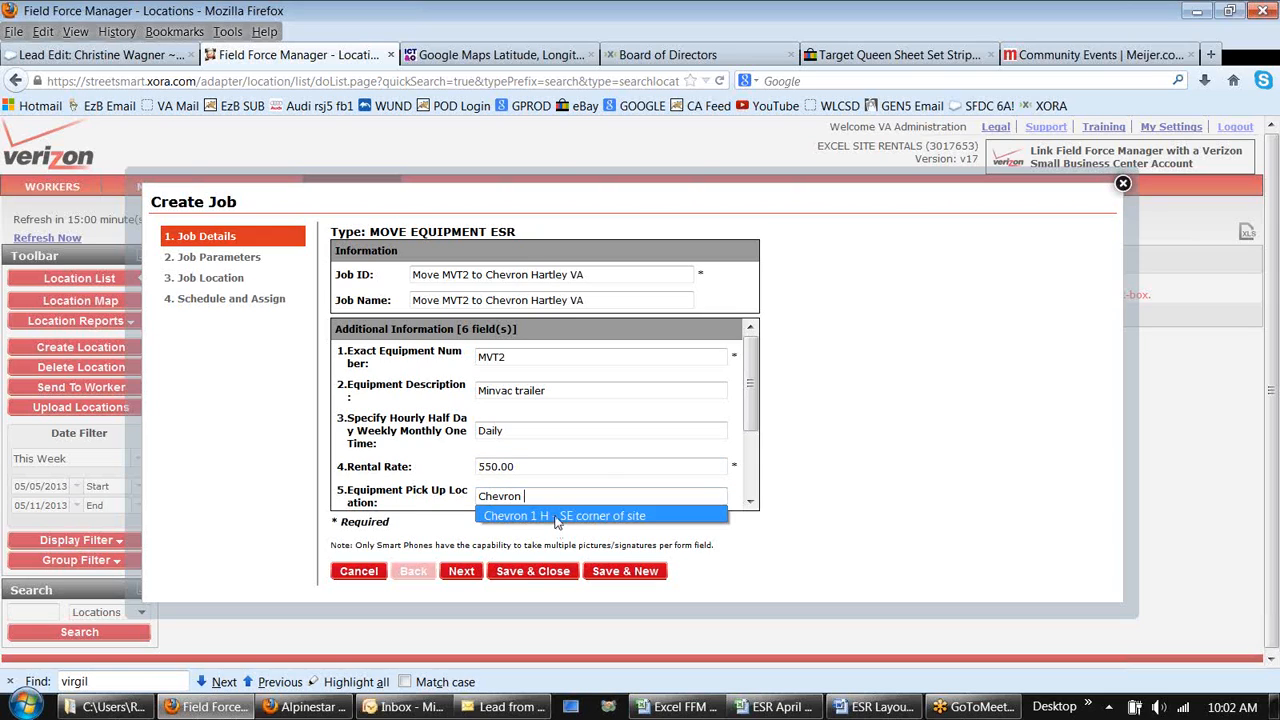
left_click(557, 518)
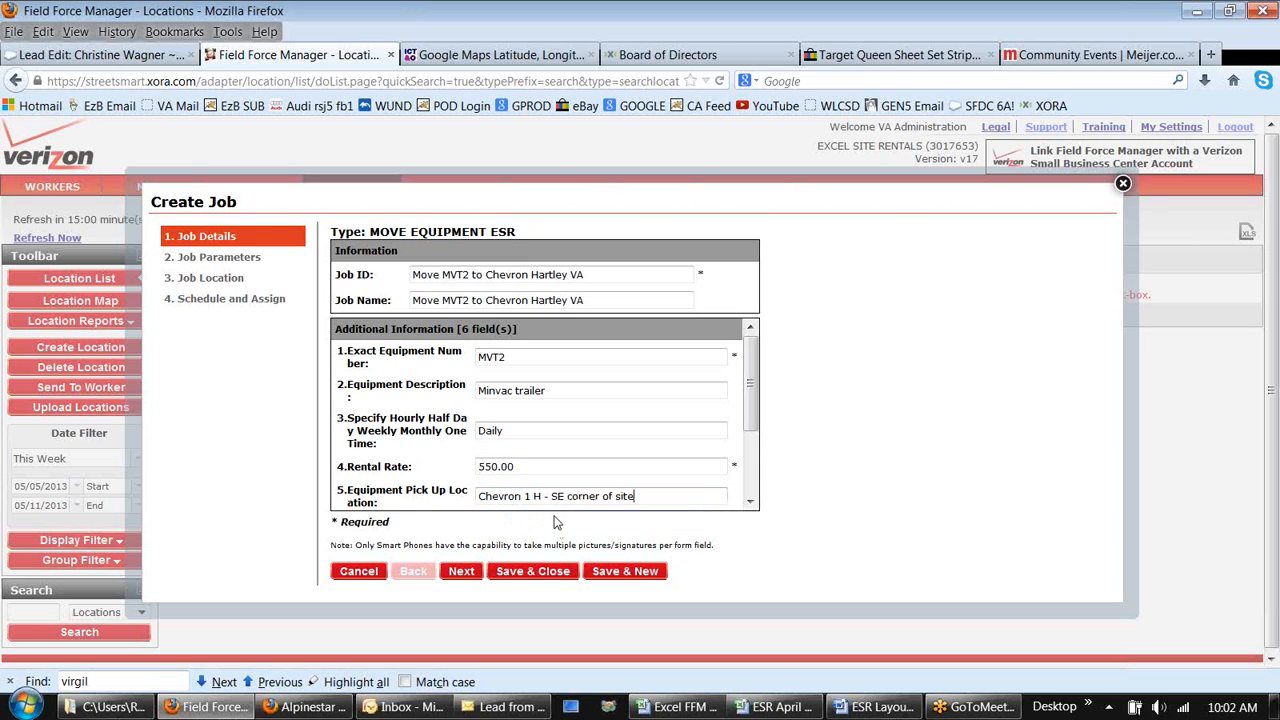
left_click(461, 571)
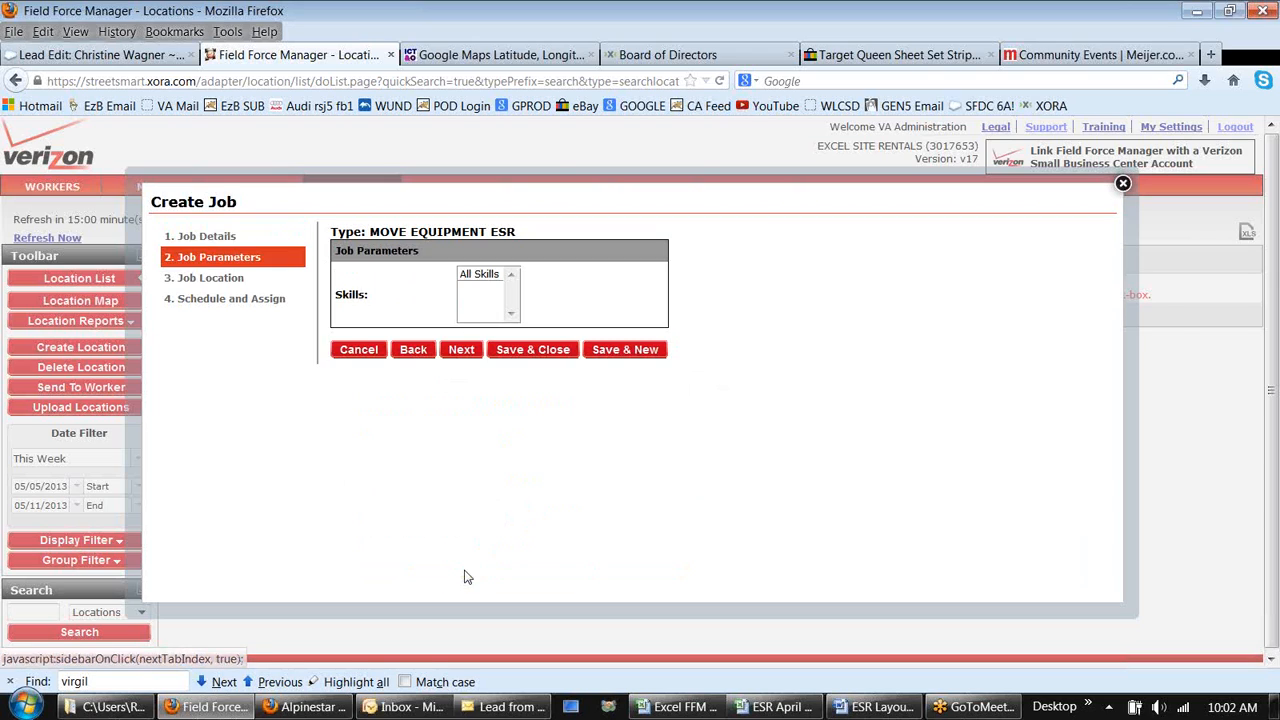
left_click(461, 350)
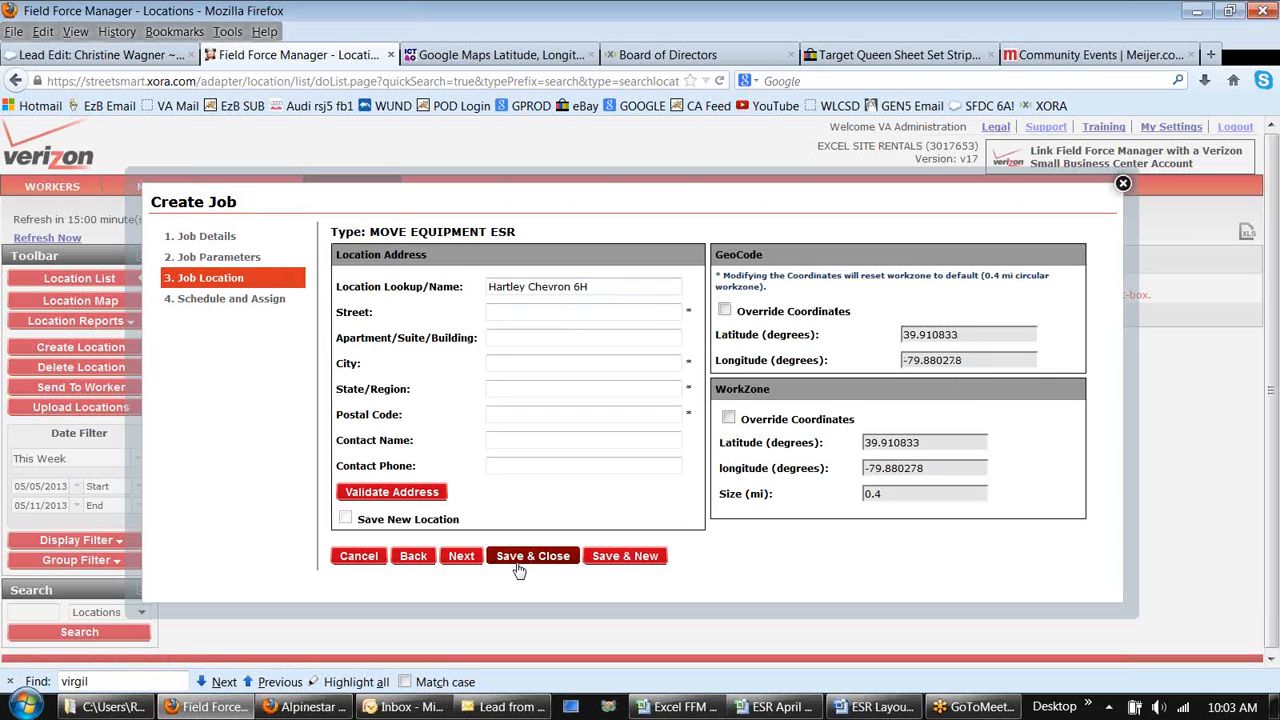
left_click(462, 556)
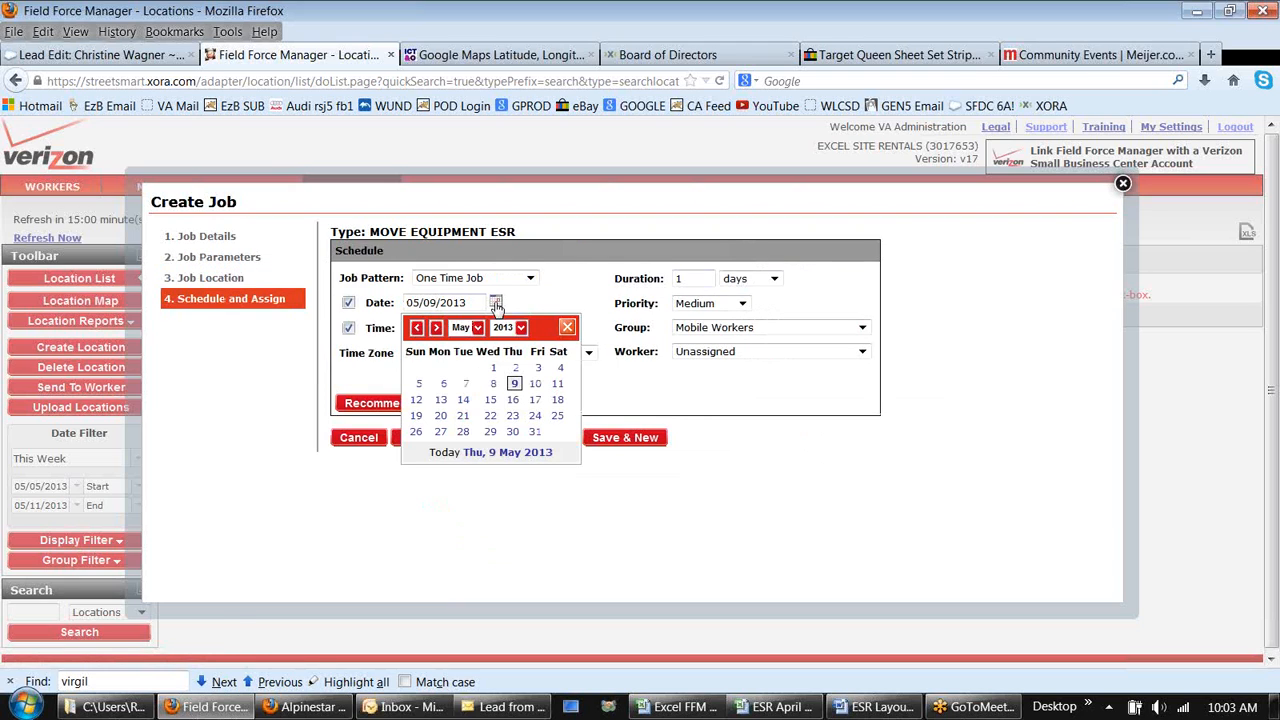
Step: Schedule the job for 05/10/2013 at 07:00 AM
left_click(535, 383)
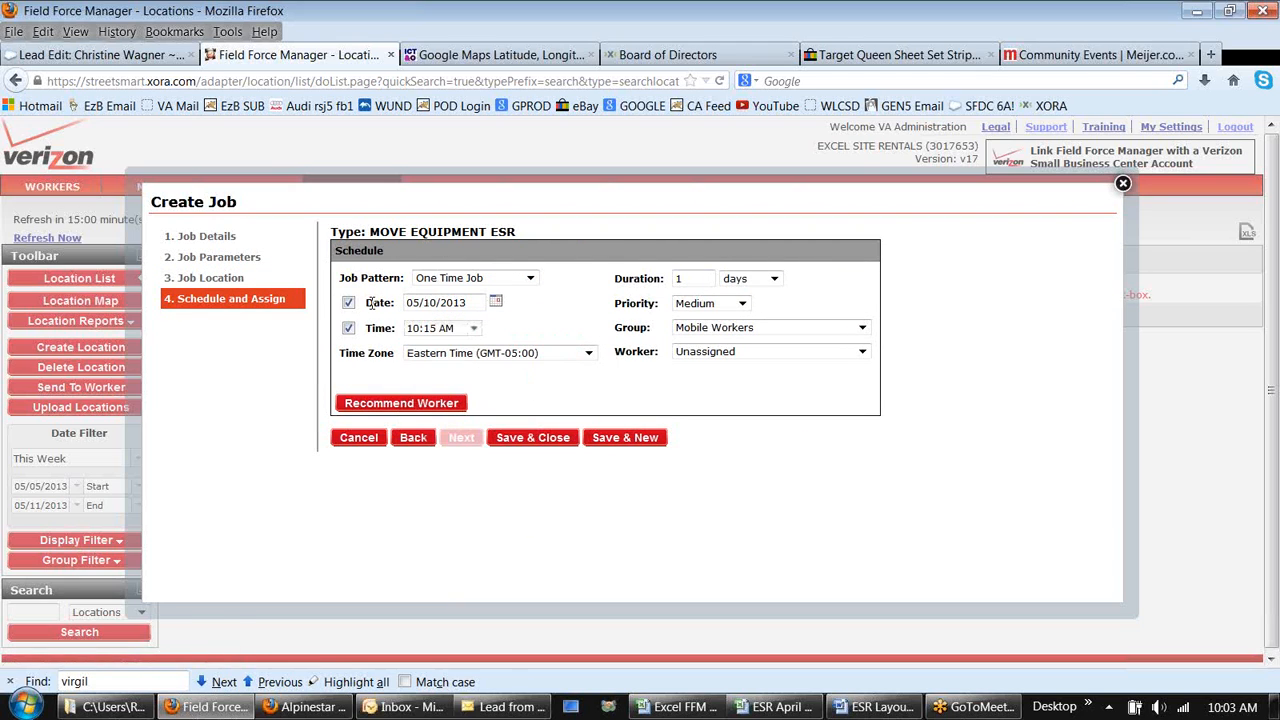
left_click(473, 335)
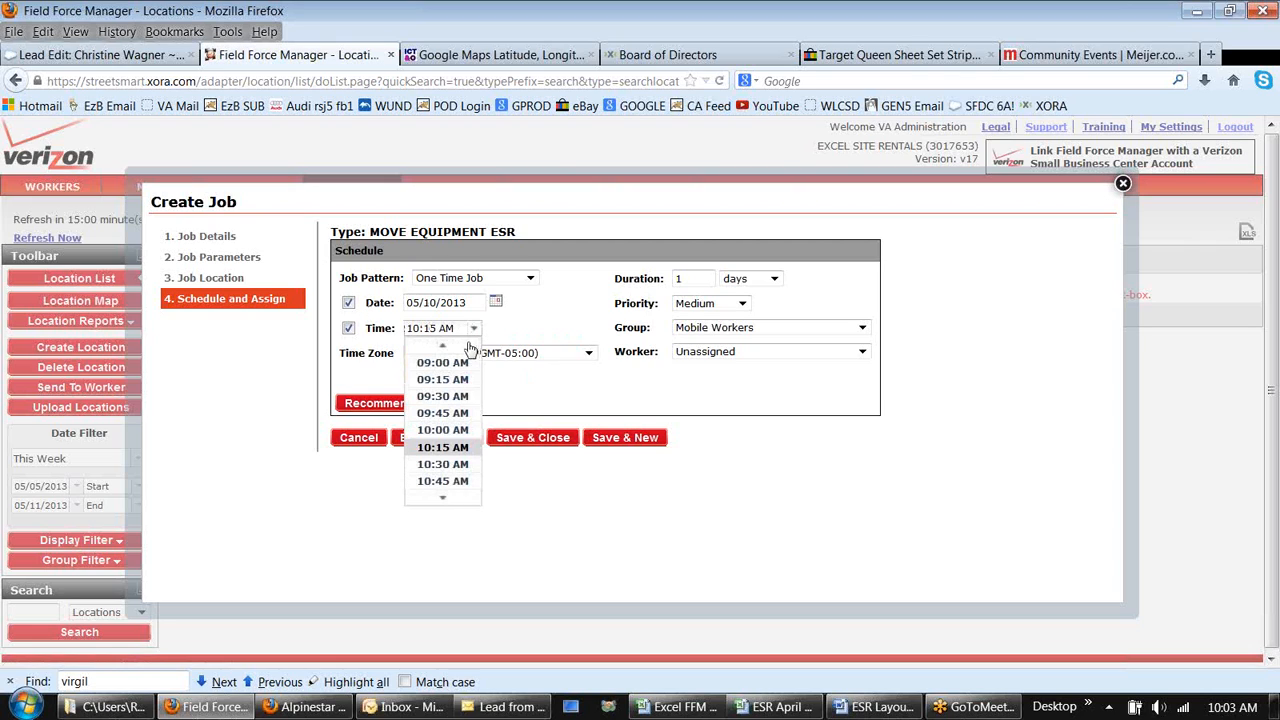
left_click(447, 345)
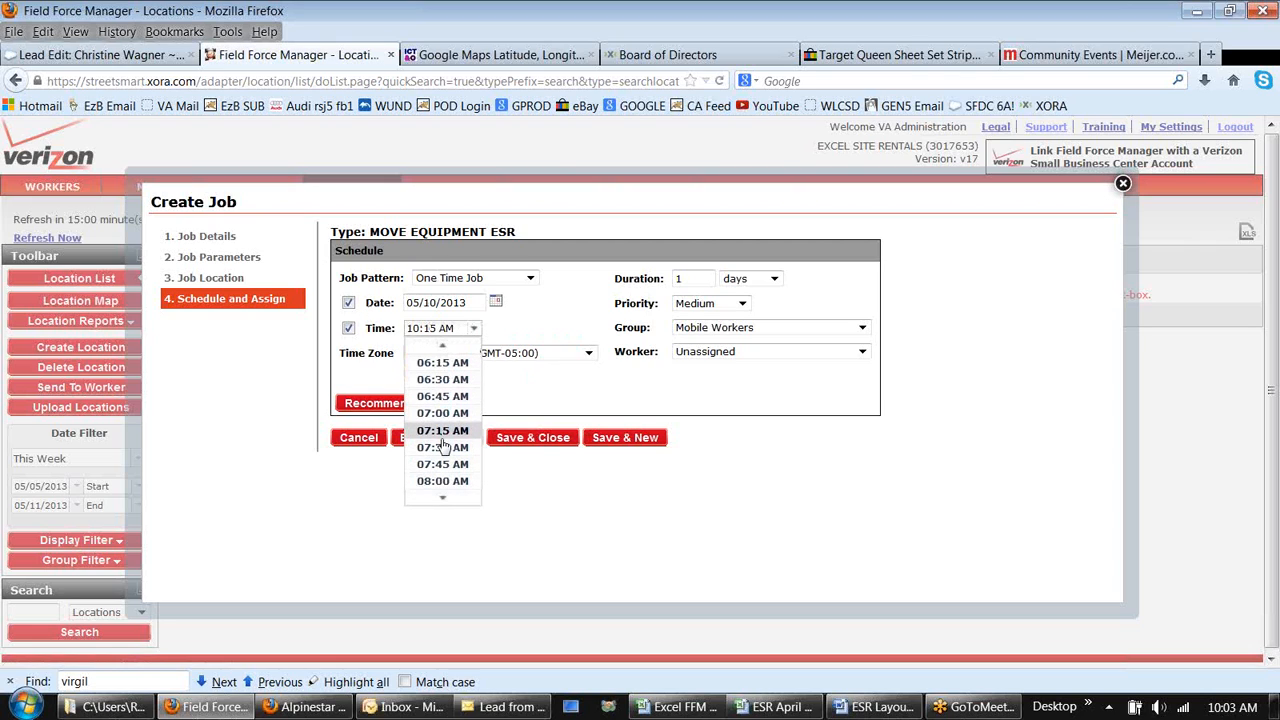
left_click(440, 414)
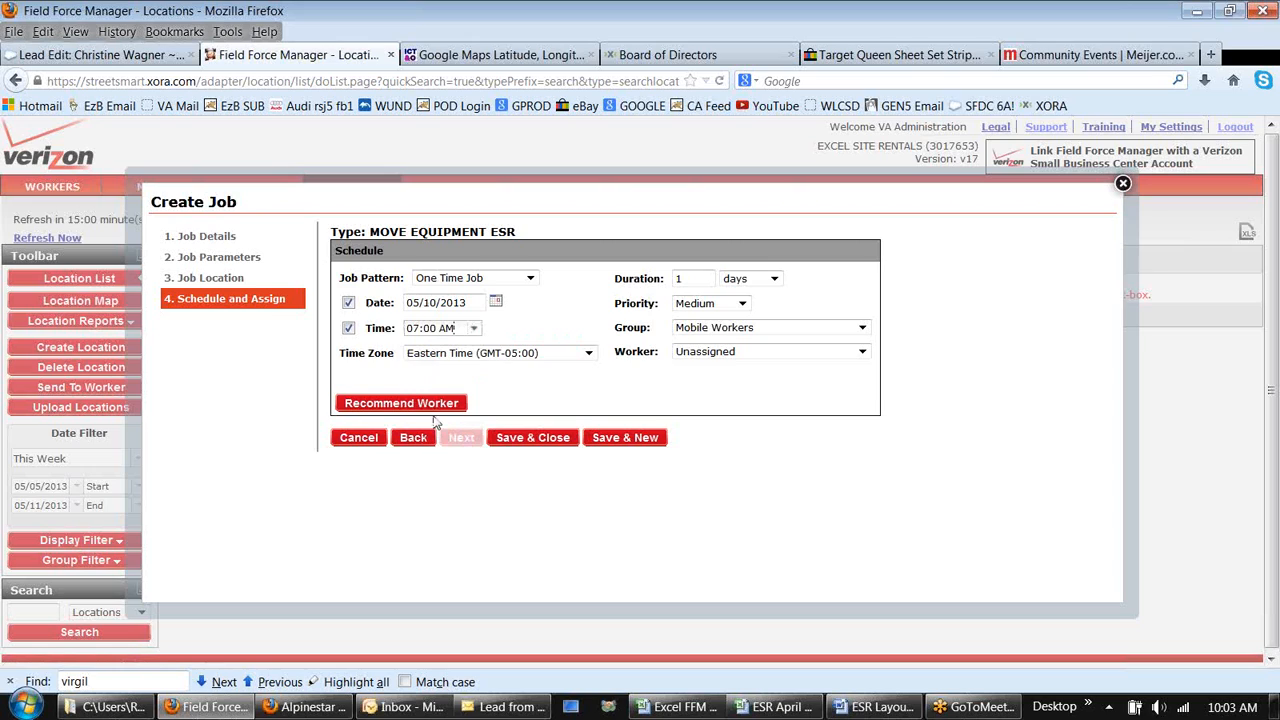
Step: Set the job duration to 14 days
left_click(690, 278)
type("4")
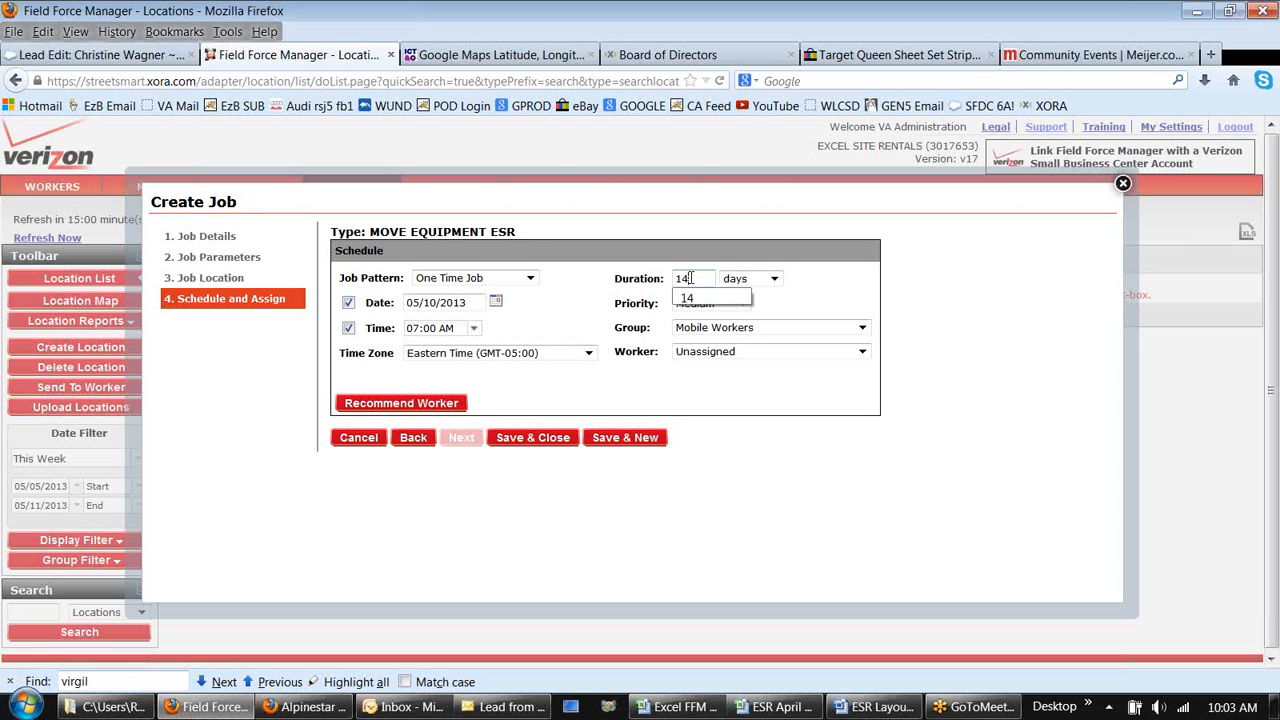
left_click(801, 314)
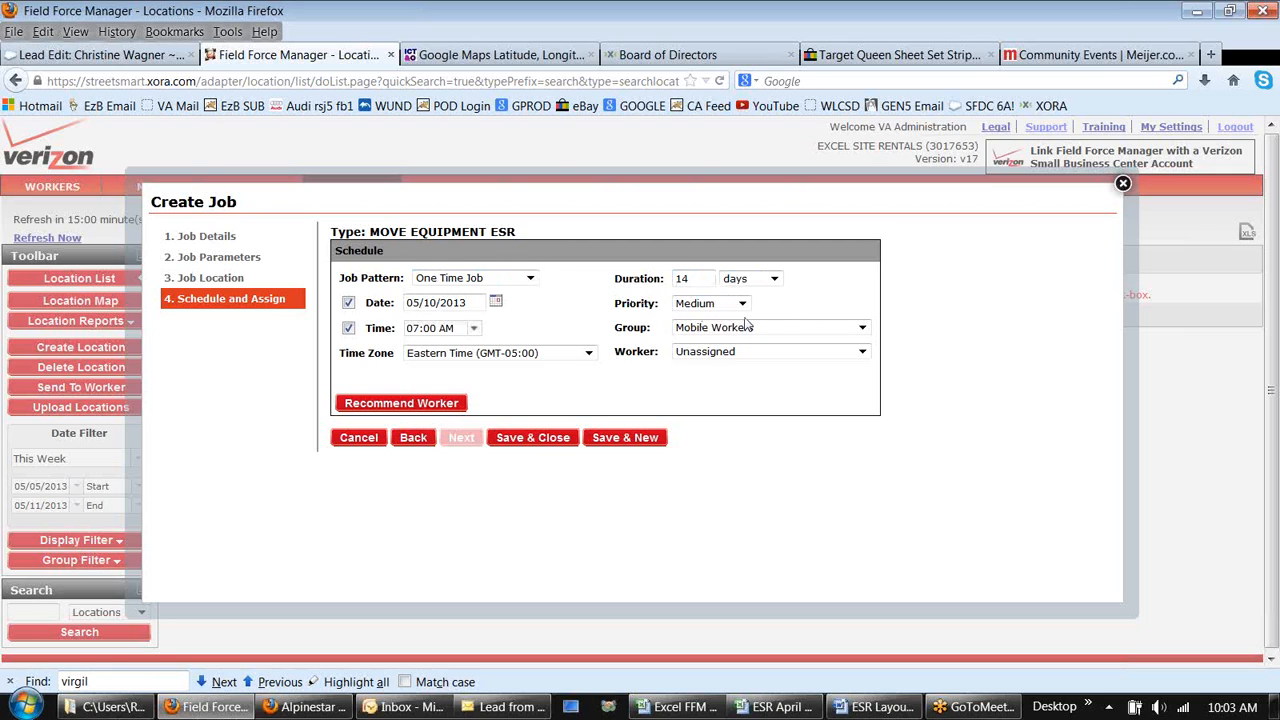
Step: Assign the job to the worker VA Tester
left_click(863, 353)
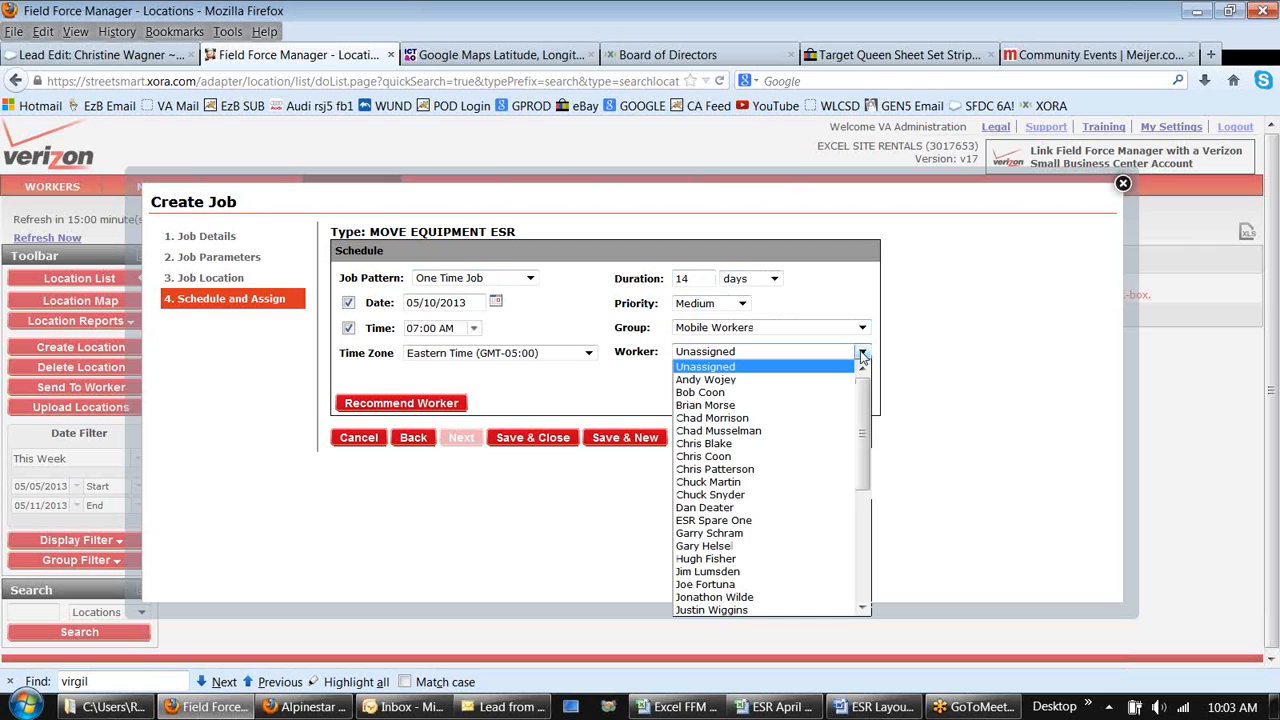
left_click(861, 590)
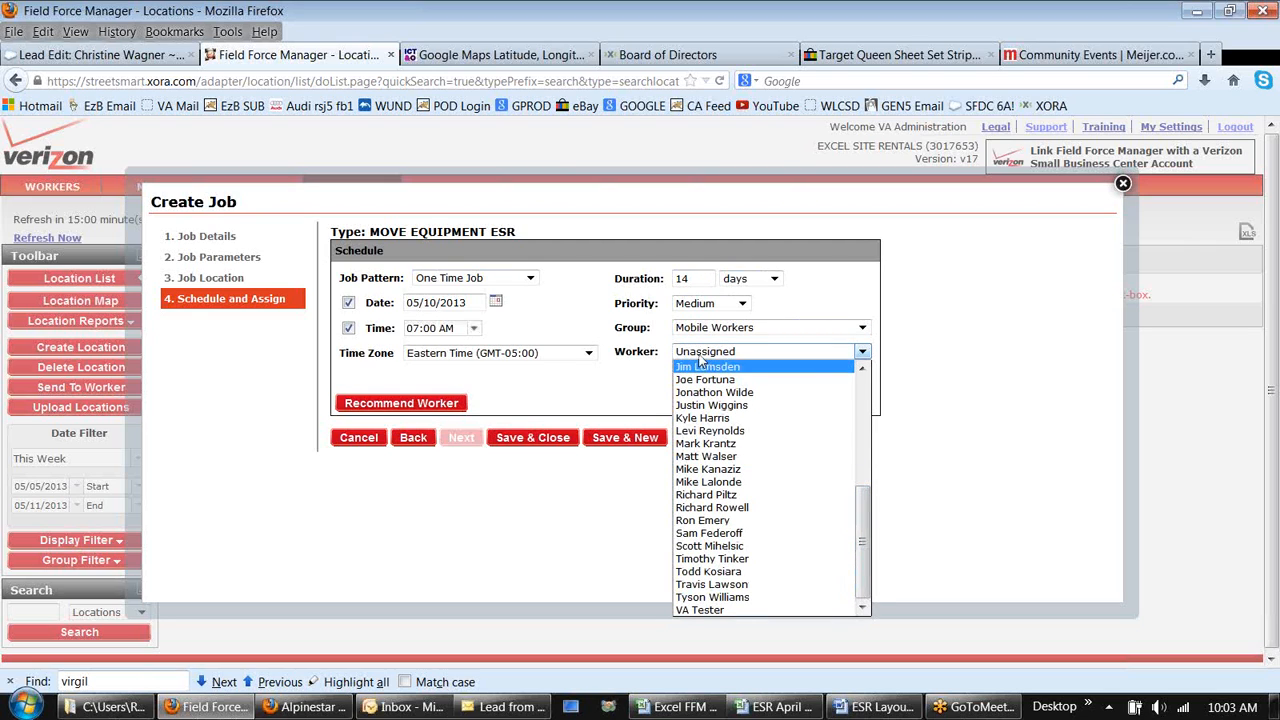
left_click(714, 612)
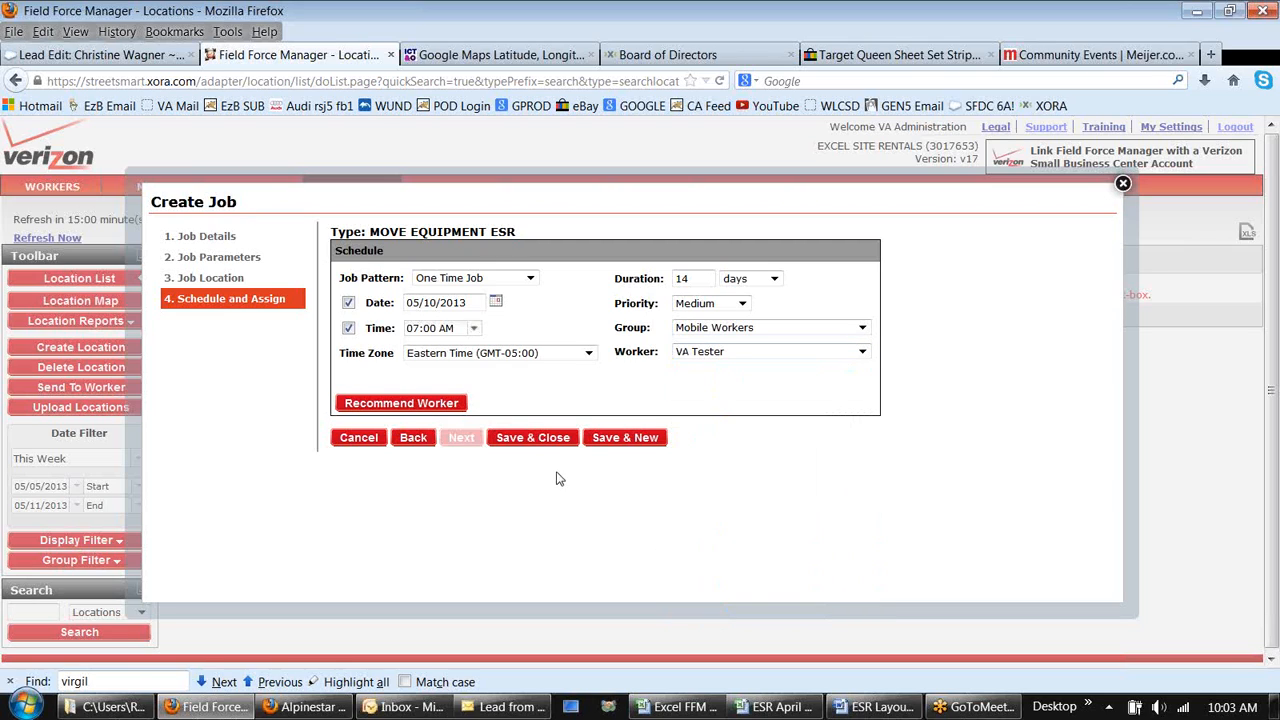